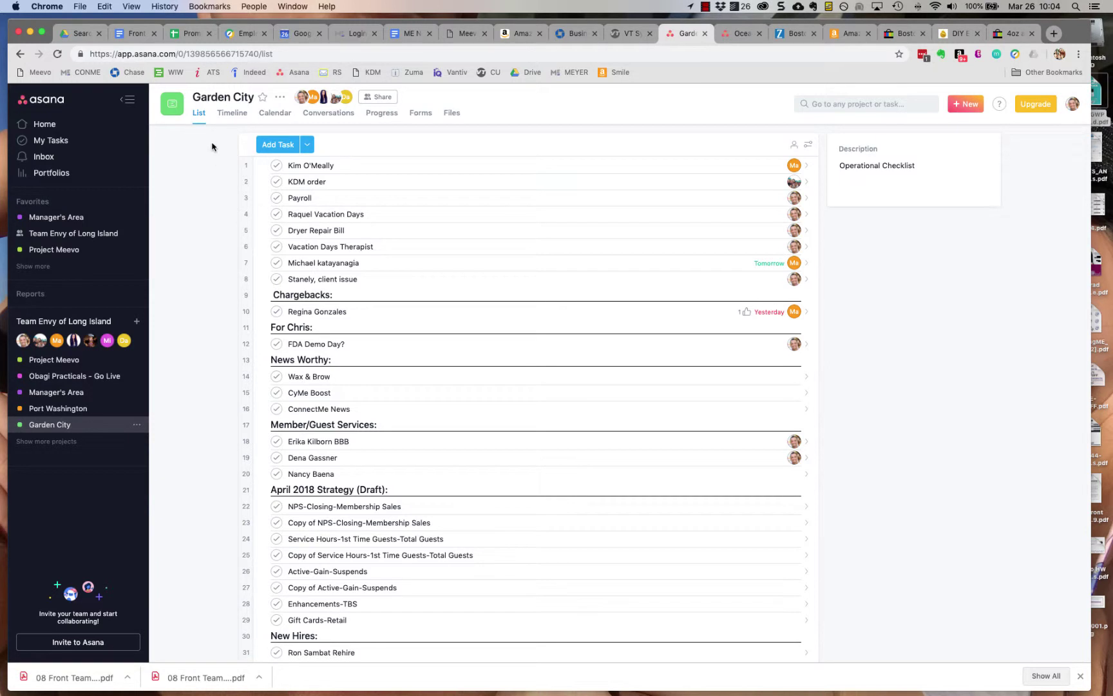
Step: Look at the Home page and the Inbox activity feed
left_click(59, 125)
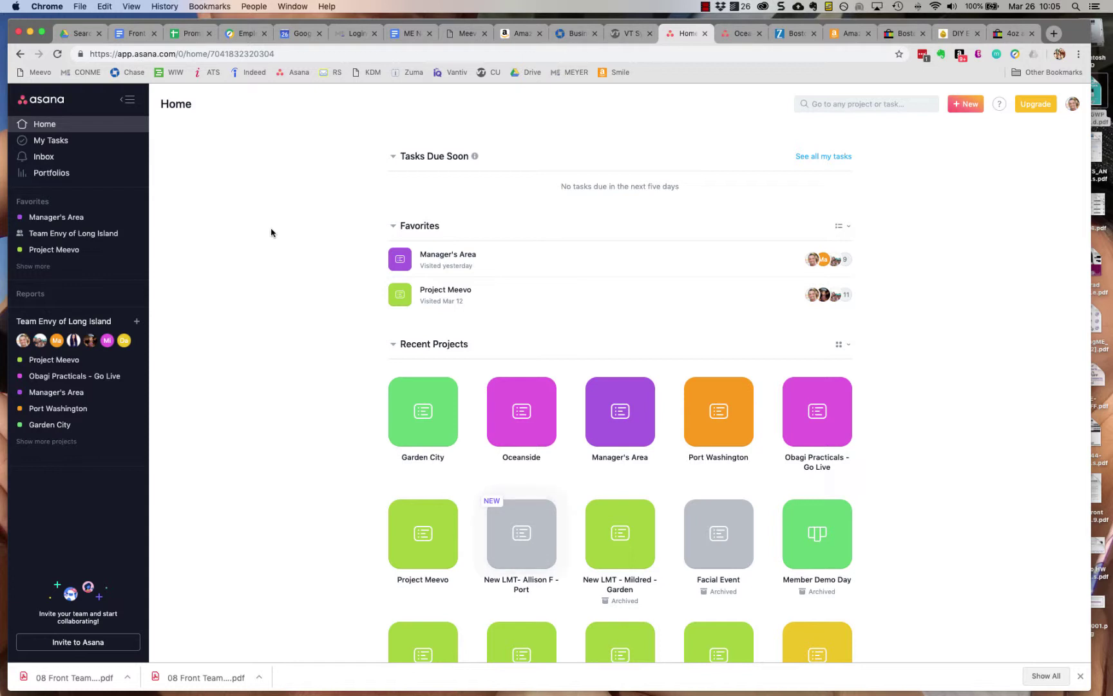
left_click(46, 163)
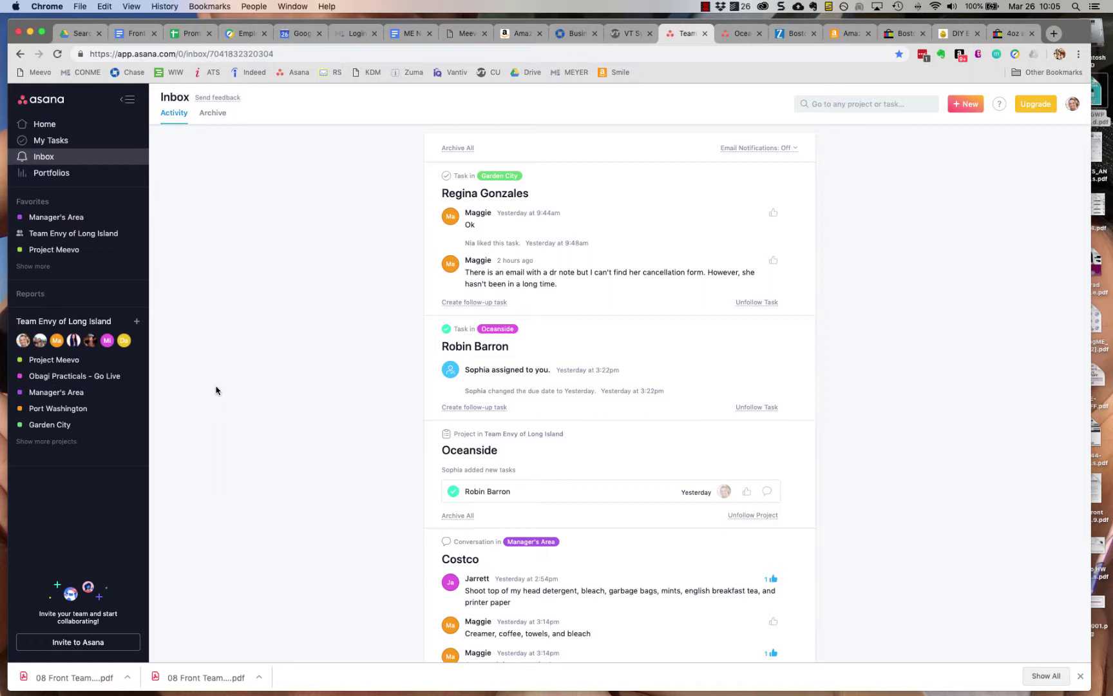
Step: Open the Team Envy of Long Island page and look through the team's conversations
left_click(97, 322)
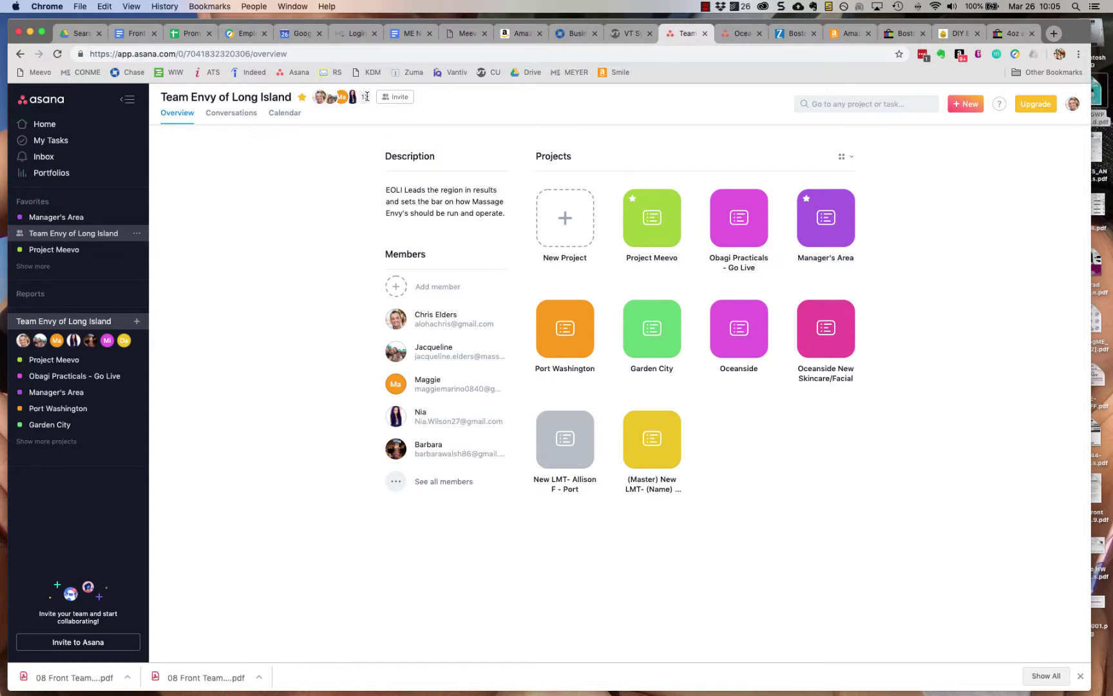
left_click(243, 116)
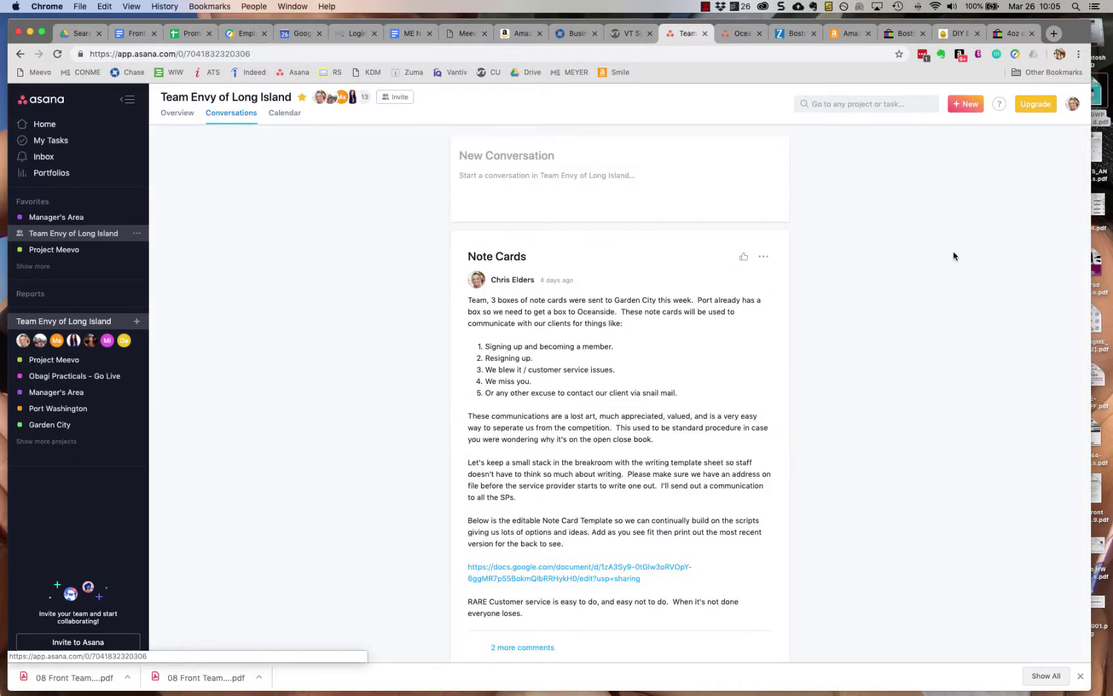
scroll(925, 282, "down", 3)
scroll(925, 282, "down", 10)
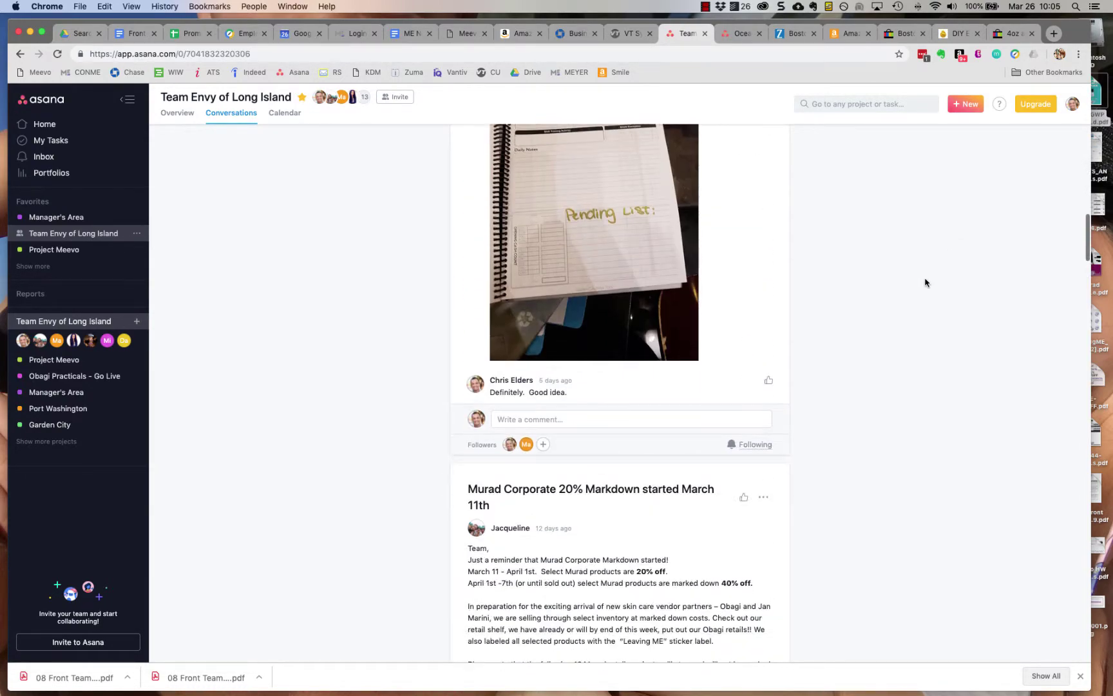
scroll(926, 283, "down", 3)
scroll(925, 282, "up", 12)
scroll(925, 282, "up", 3)
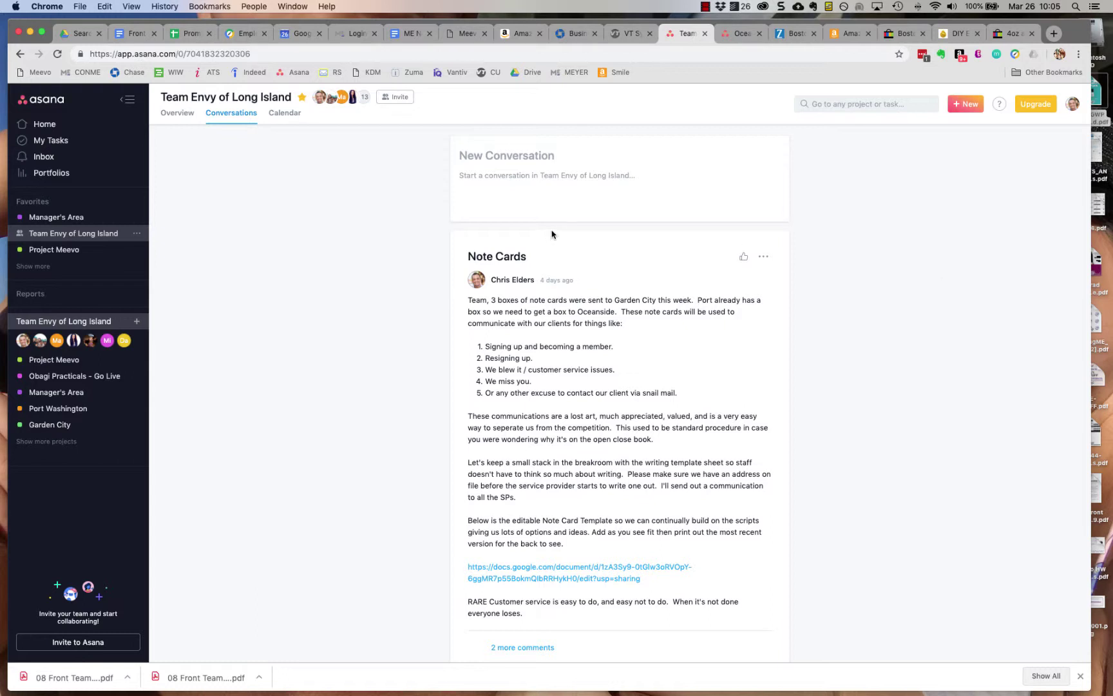
left_click(517, 158)
Step: In the Inbox, archive the three completed-task notifications directly below the Obagi Practicals - Go Live entries, ending with "Sunda"
left_click(47, 158)
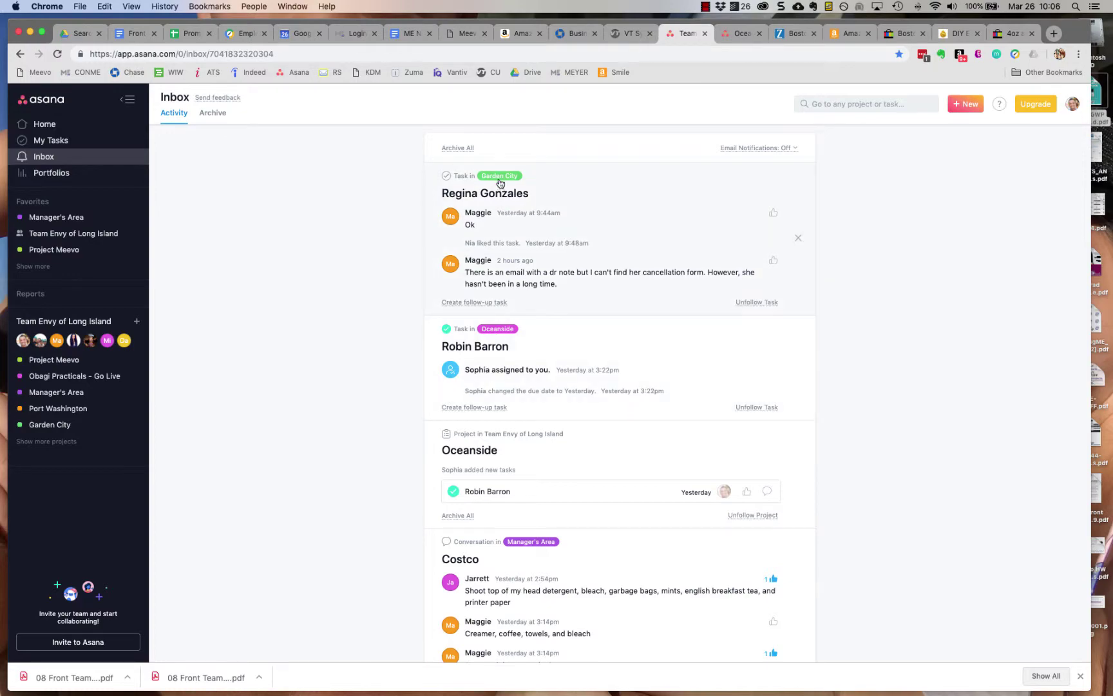
scroll(575, 209, "down", 5)
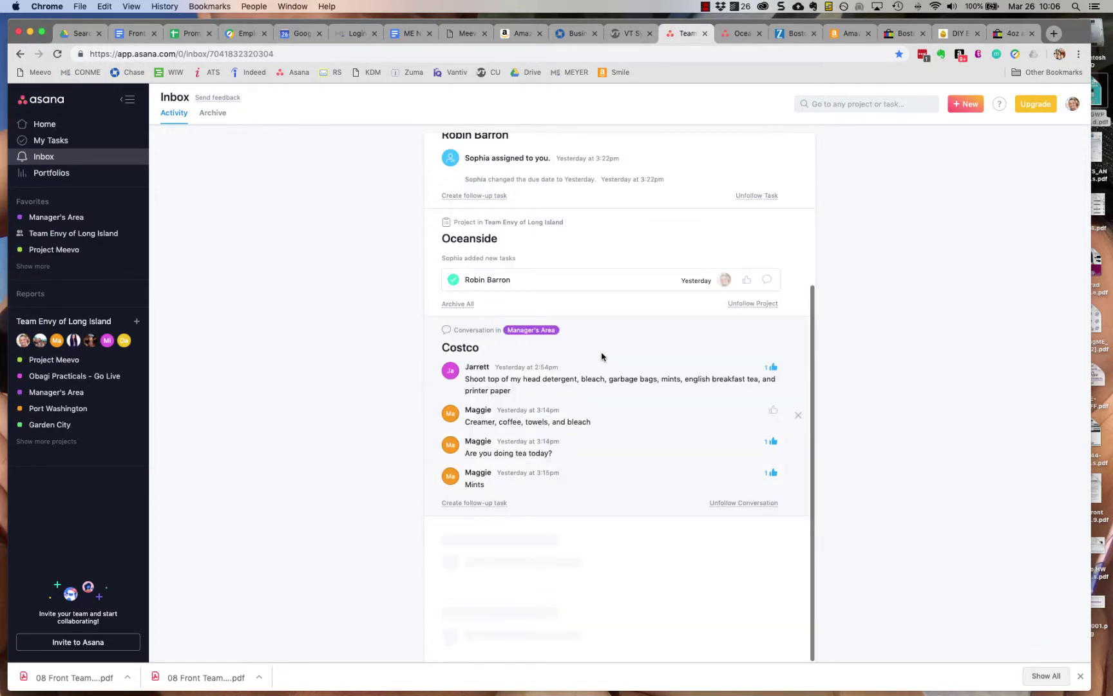
scroll(602, 356, "down", 15)
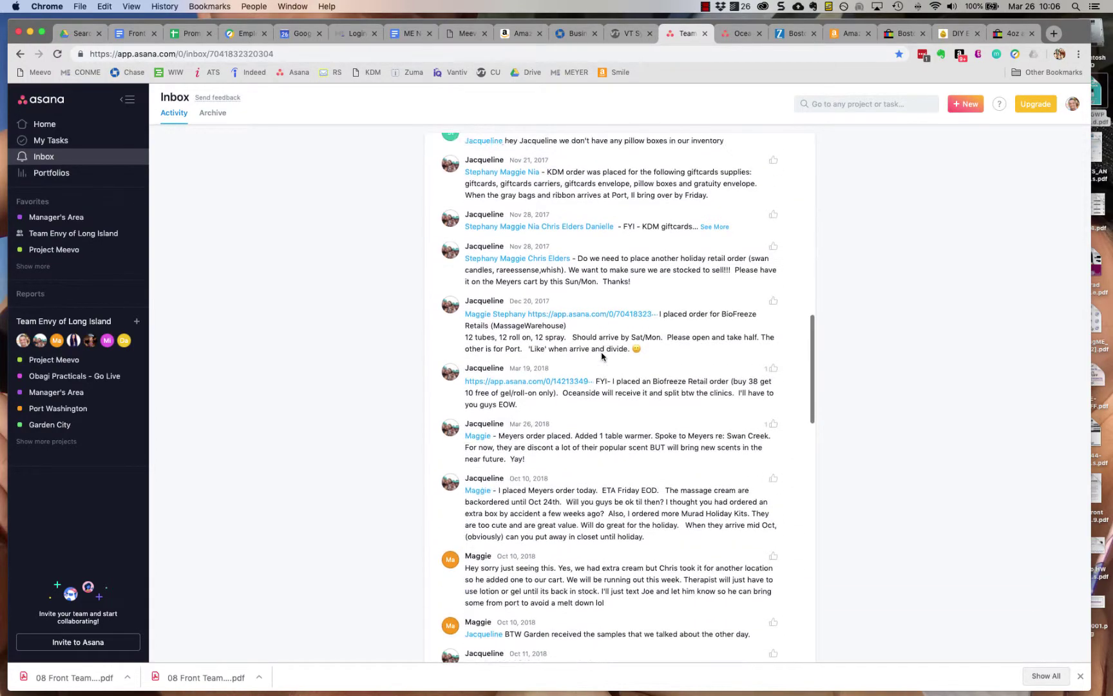
scroll(602, 357, "down", 15)
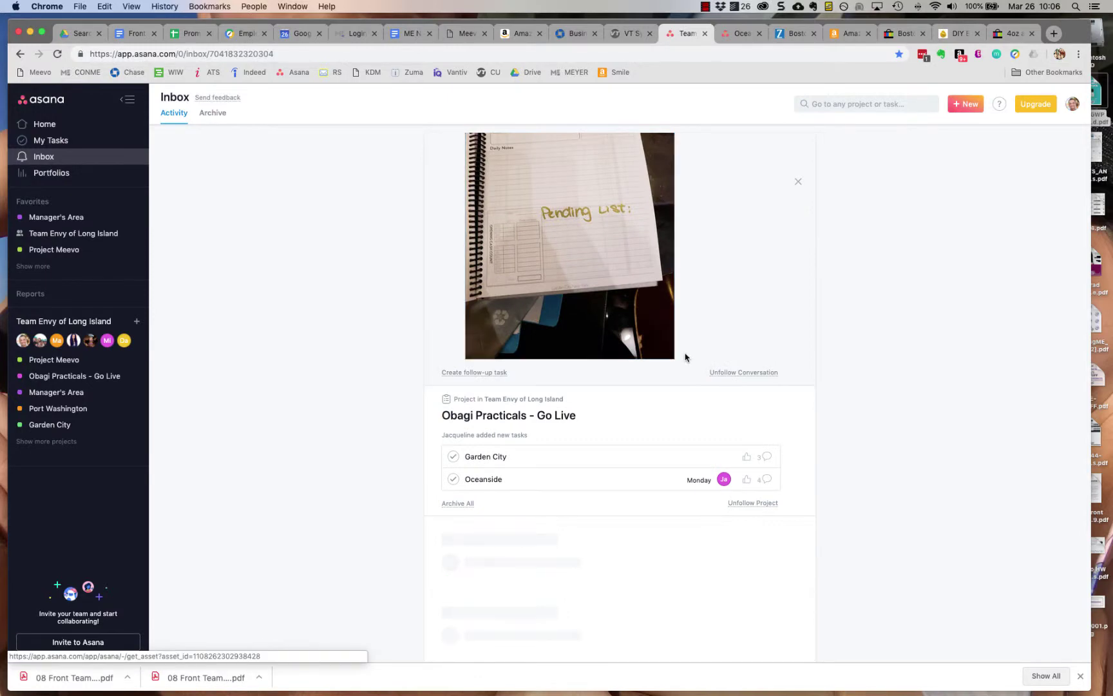
scroll(686, 357, "down", 5)
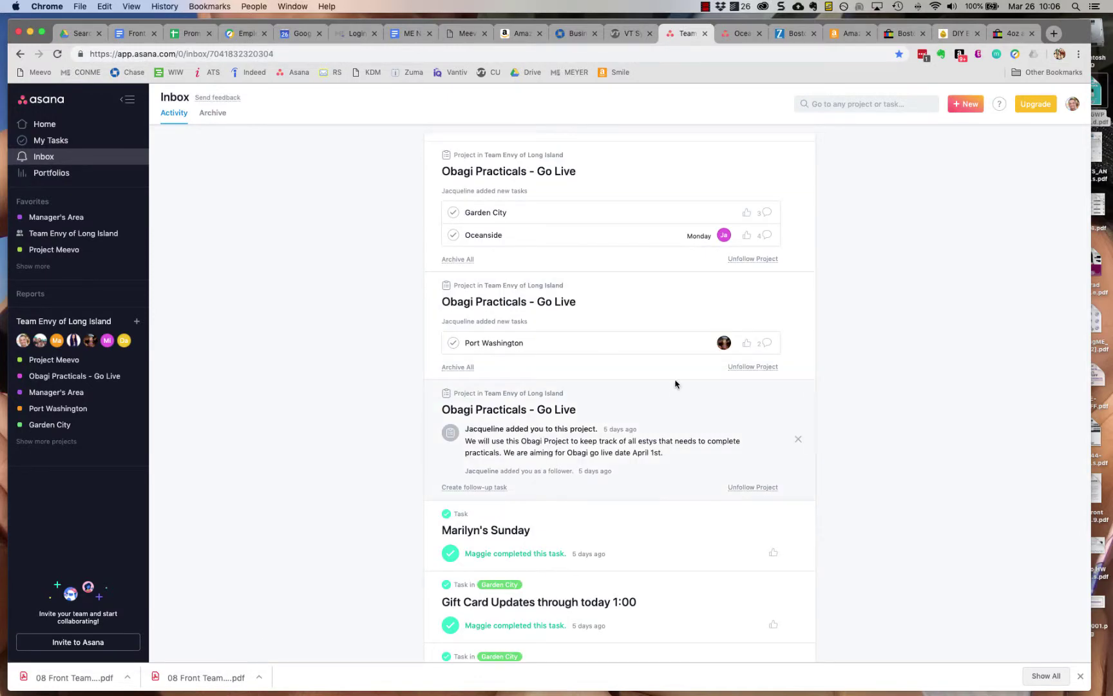
scroll(675, 384, "down", 3)
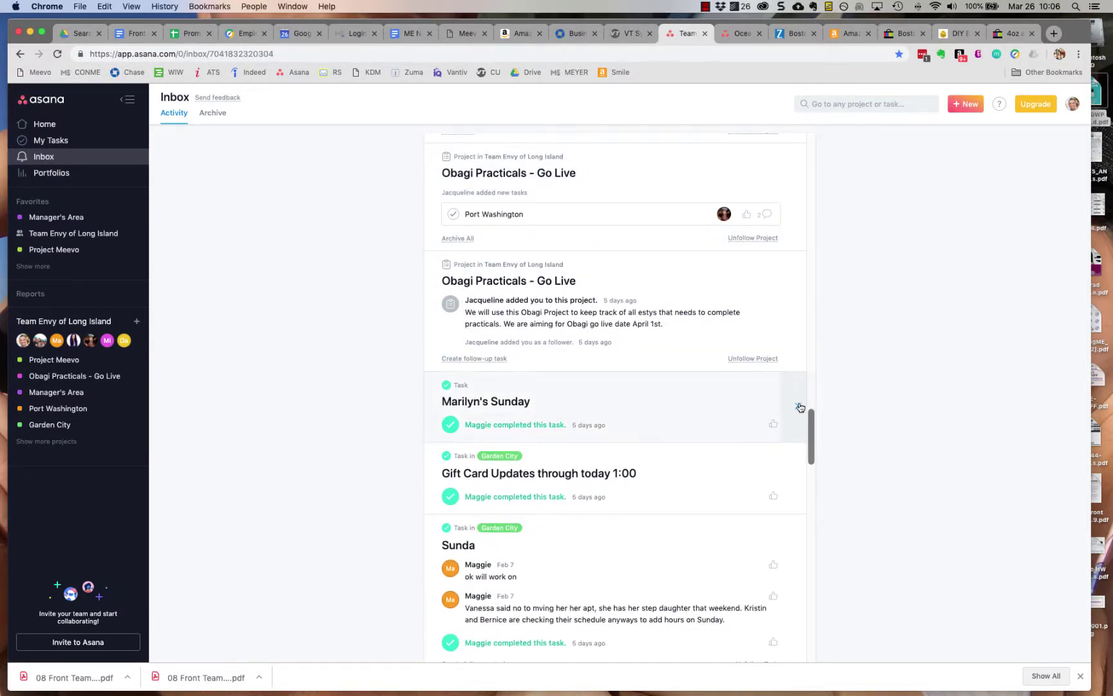
left_click(800, 407)
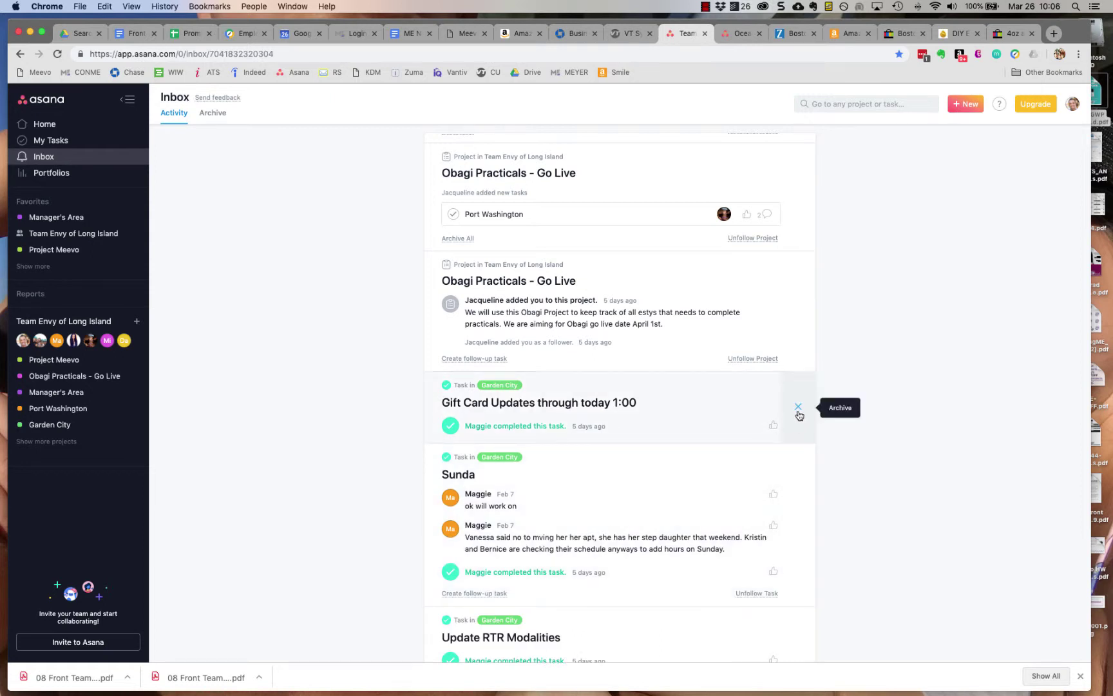
left_click(799, 413)
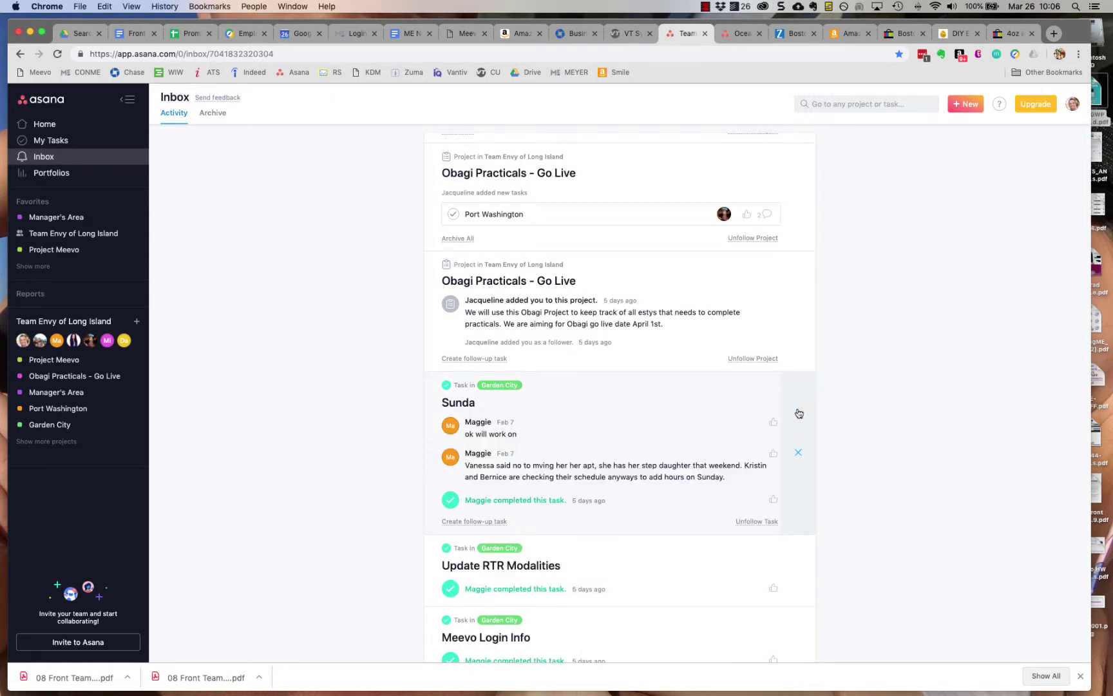
left_click(800, 454)
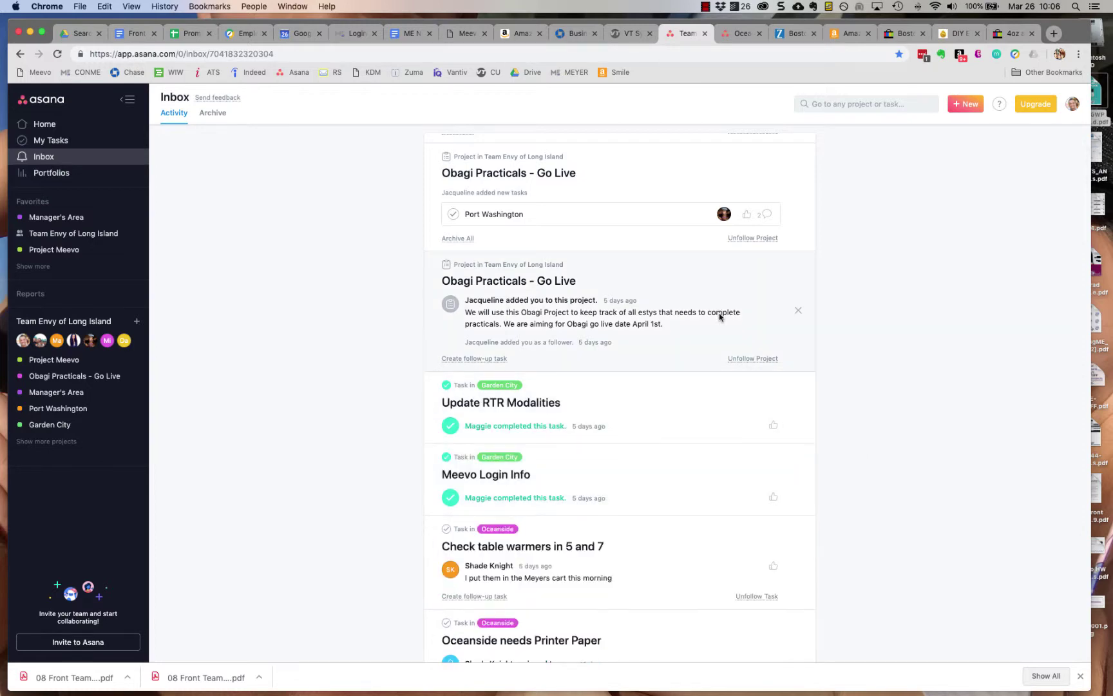
Step: Open the Garden City chargeback task from the newest Inbox notification and read through its details and attachments
scroll(677, 302, "up", 10)
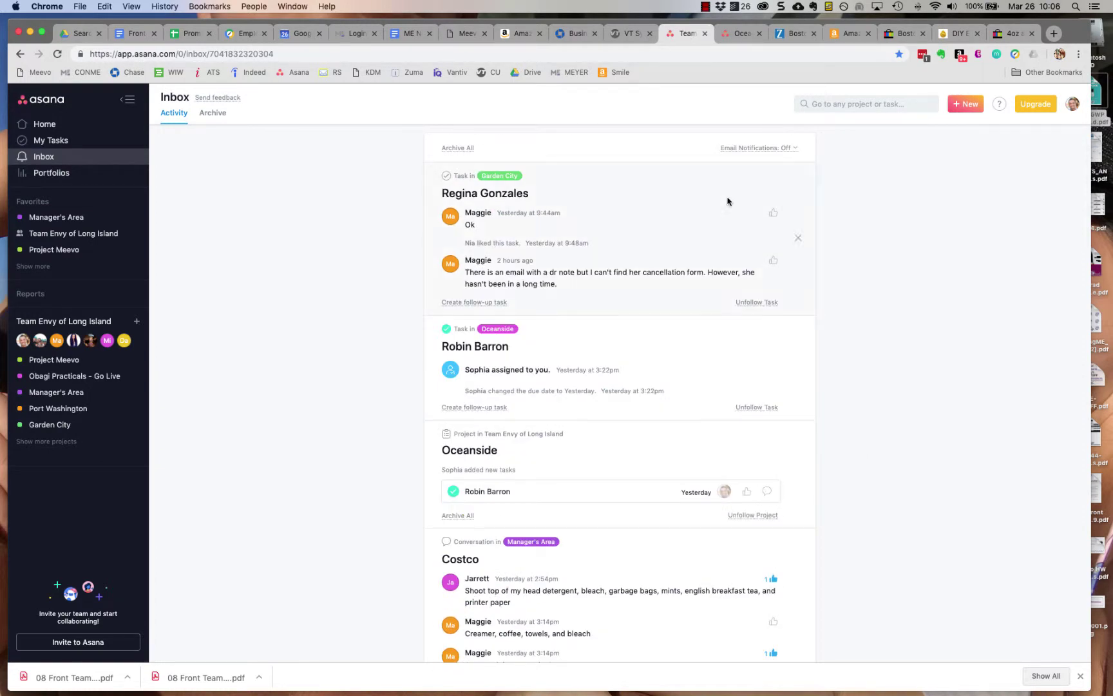
left_click(654, 194)
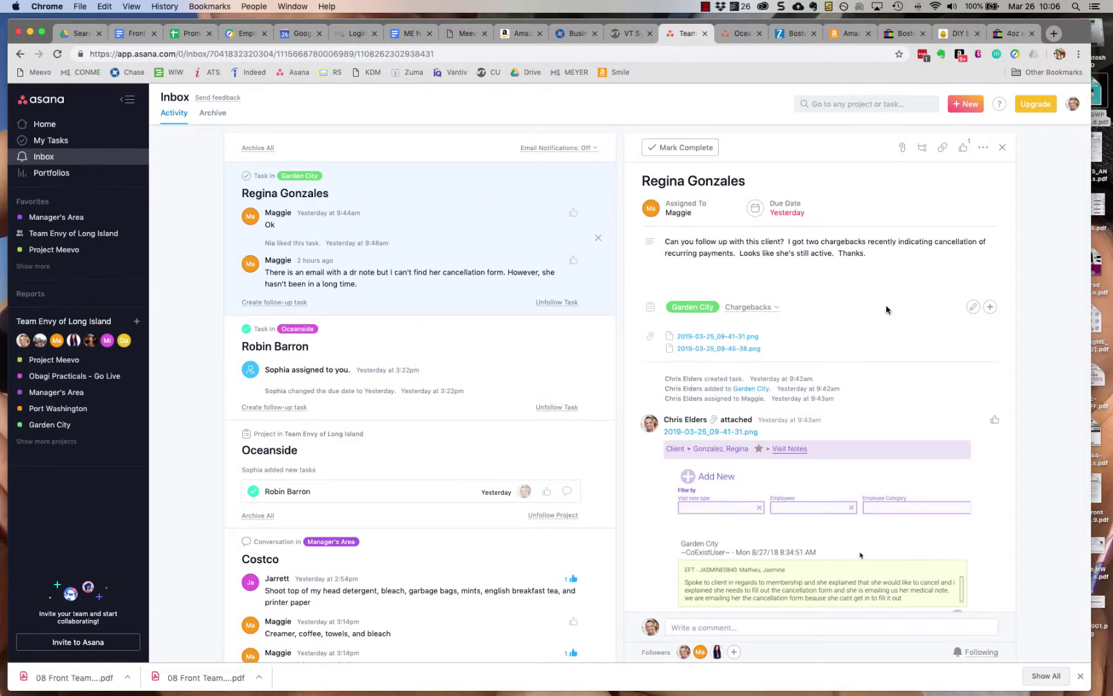
scroll(886, 310, "down", 5)
scroll(886, 310, "up", 5)
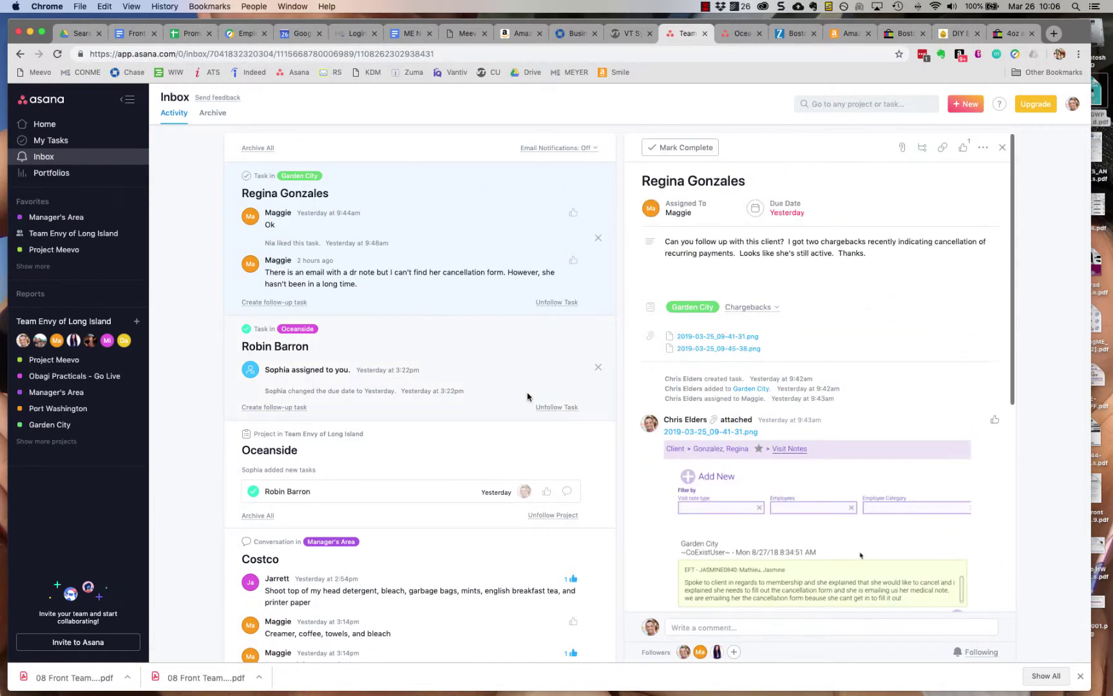
Step: Open the completed Oceanside task from the Inbox and post the drafted comment about the expired PP's becoming 14-$39 Promo Cards
left_click(481, 356)
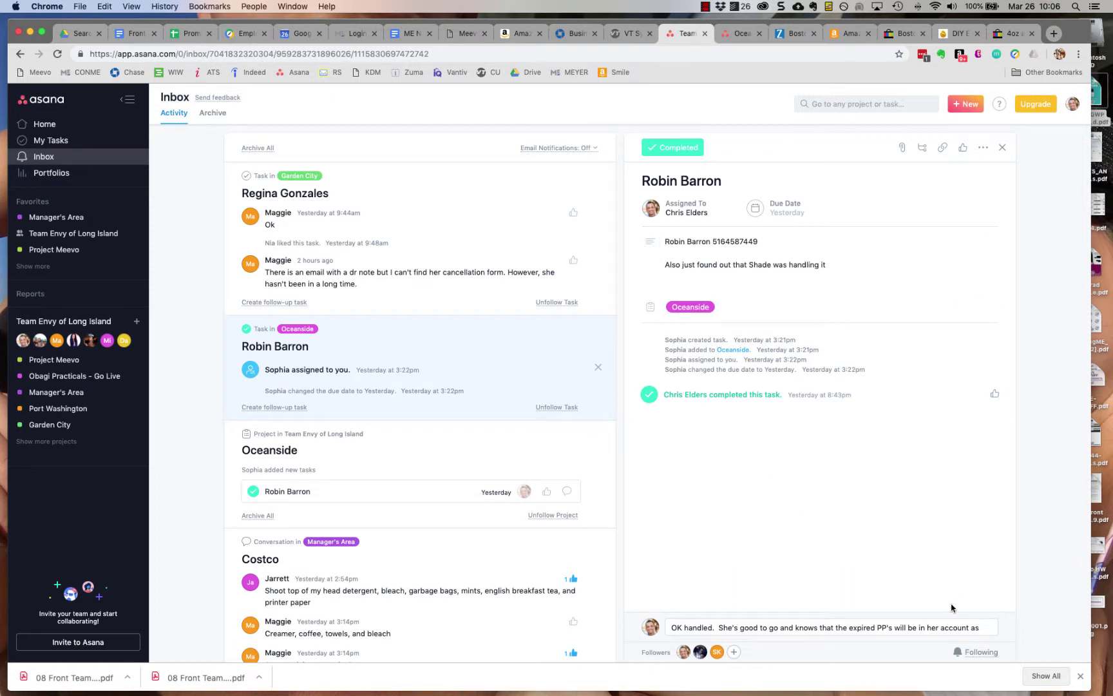
left_click(993, 627)
left_click(985, 626)
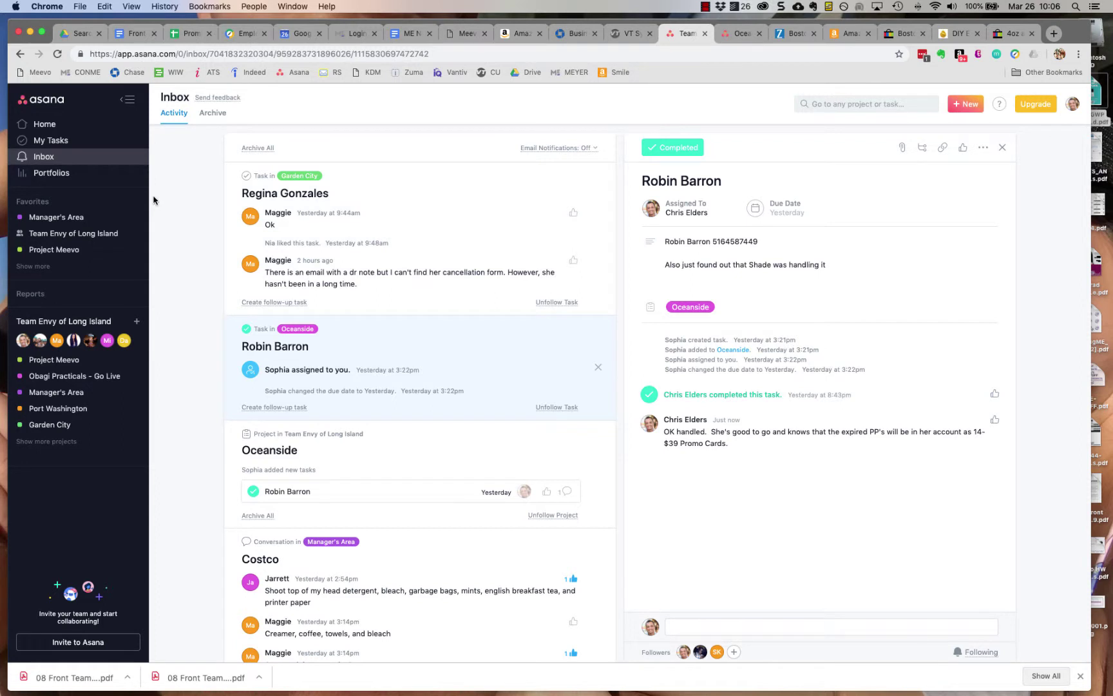
Step: Open My Tasks and look through the task list and its sections
left_click(65, 142)
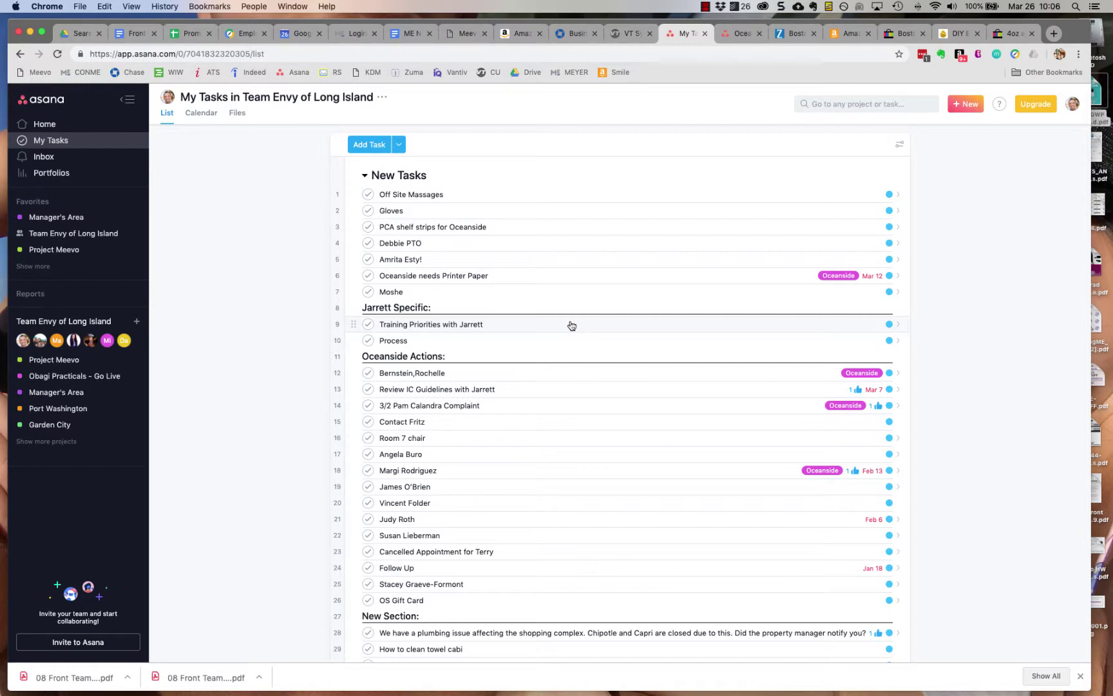
scroll(571, 325, "down", 10)
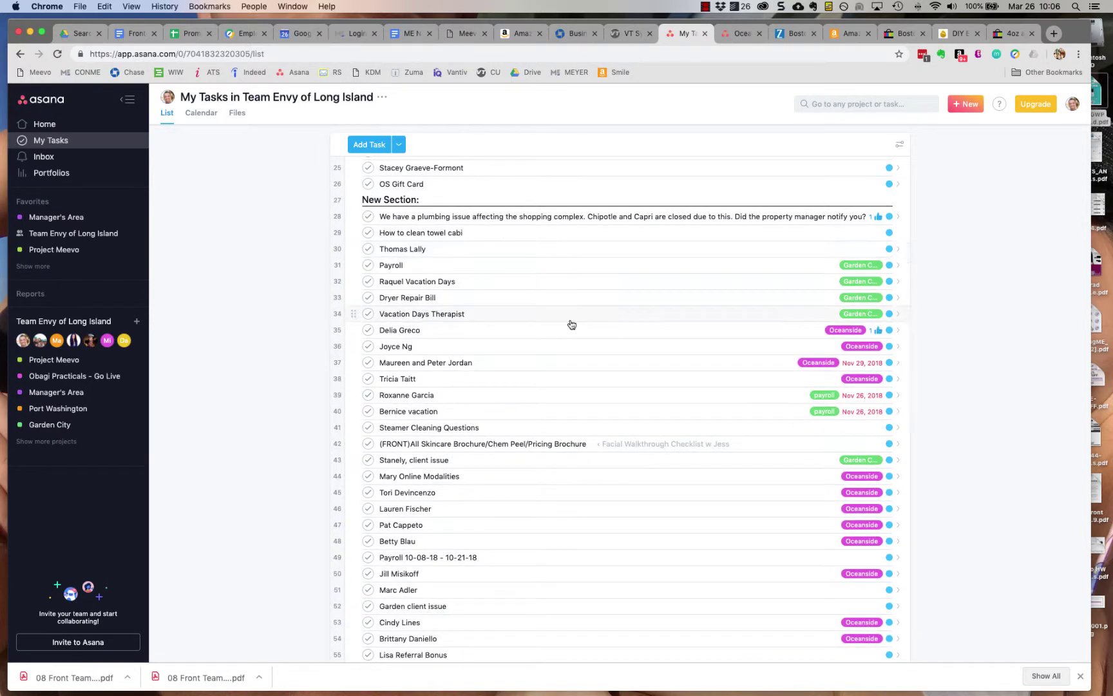
scroll(571, 325, "down", 5)
scroll(571, 324, "up", 10)
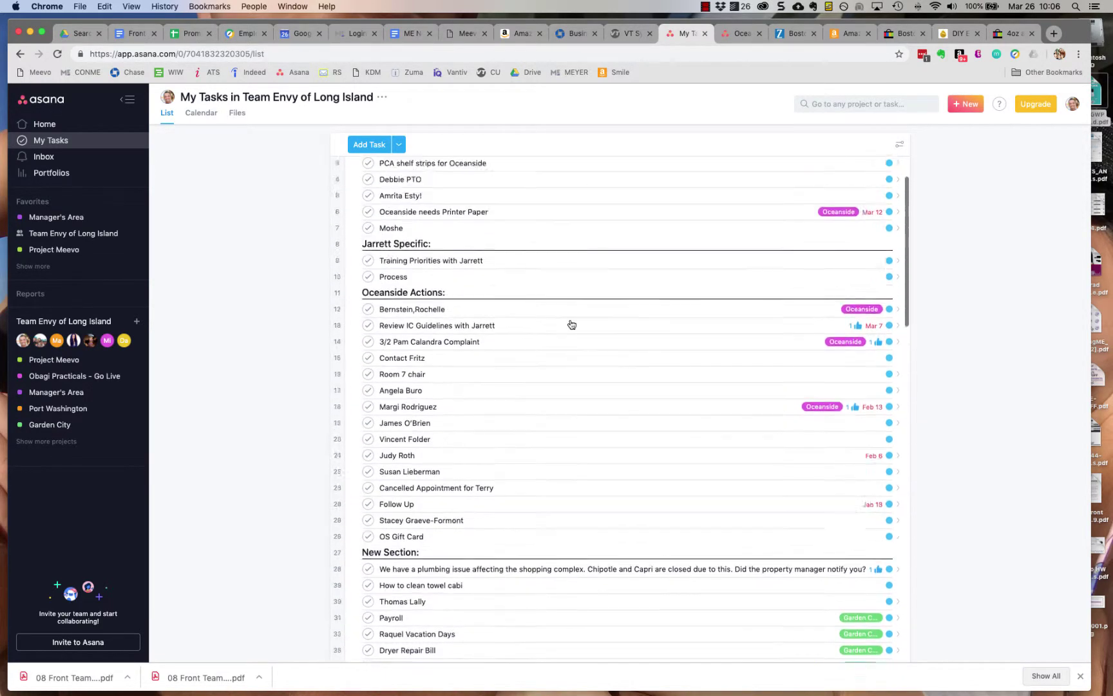
scroll(571, 325, "up", 2)
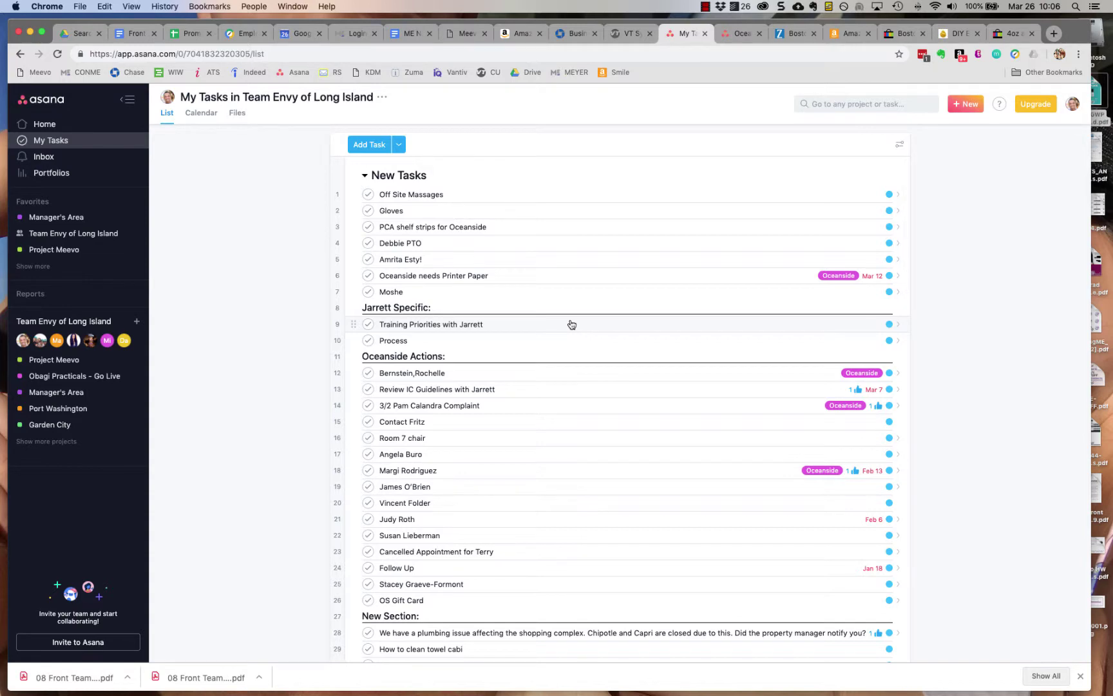
scroll(571, 324, "down", 5)
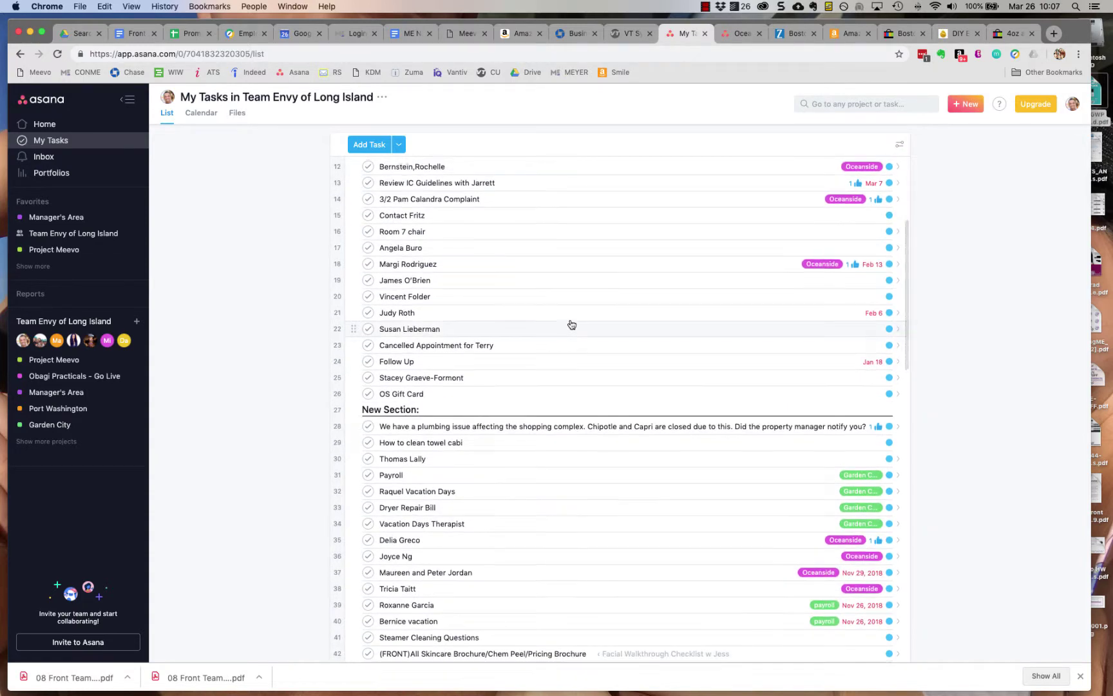
scroll(569, 323, "up", 5)
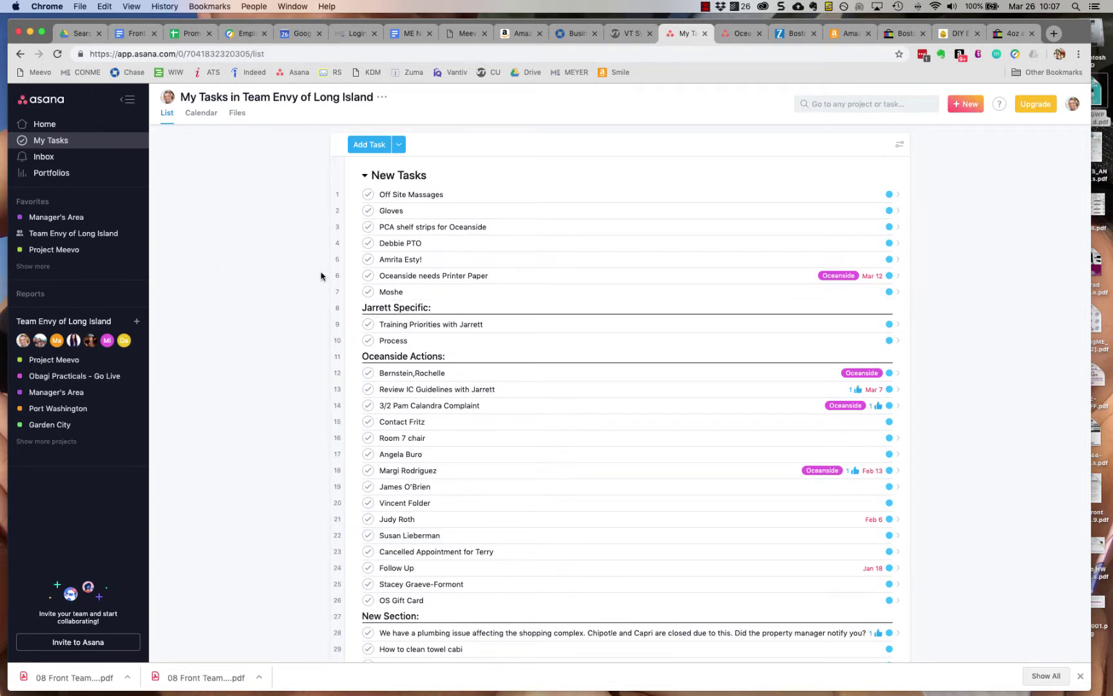
Step: Open the "Room 7 chair" task and move it to the top of the Oceanside Actions section
scroll(570, 390, "down", 5)
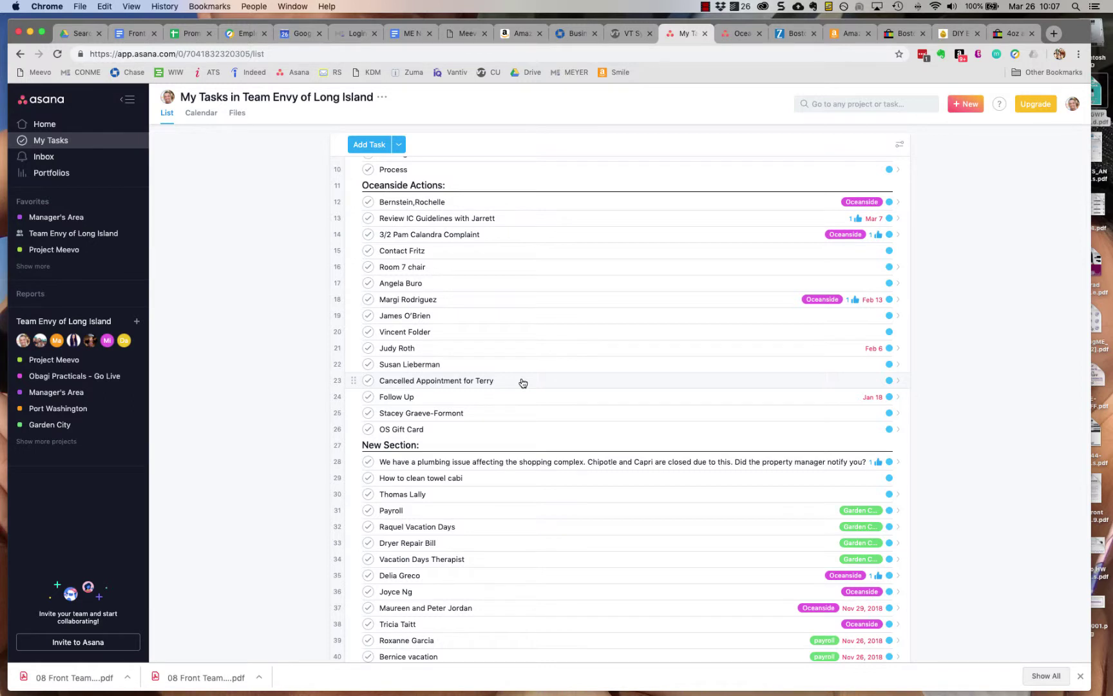
left_click(474, 269)
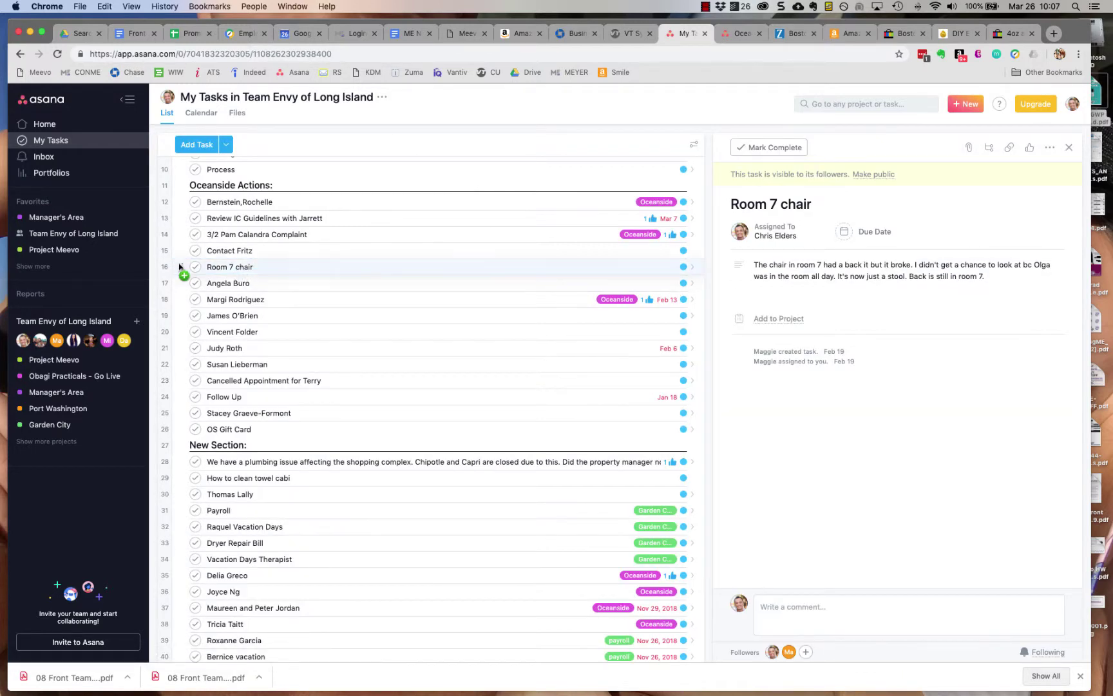
left_click_drag(180, 266, 180, 214)
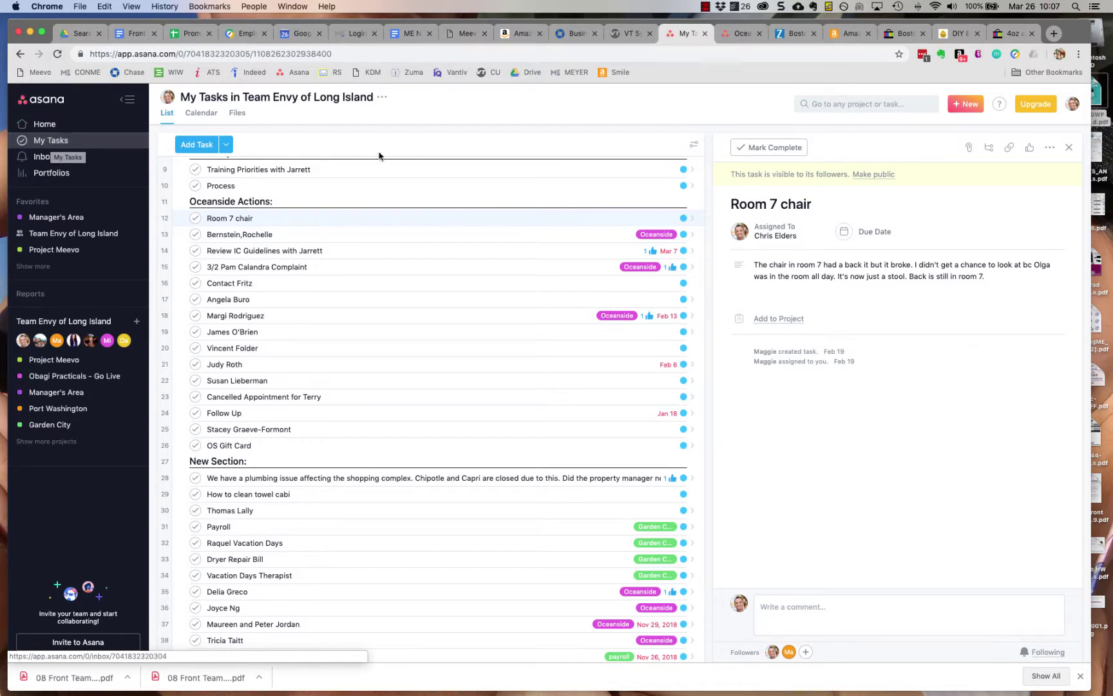
Step: Run the "Tasks I've Assigned to Others" search and look through the tasks grouped by assignee
left_click(865, 105)
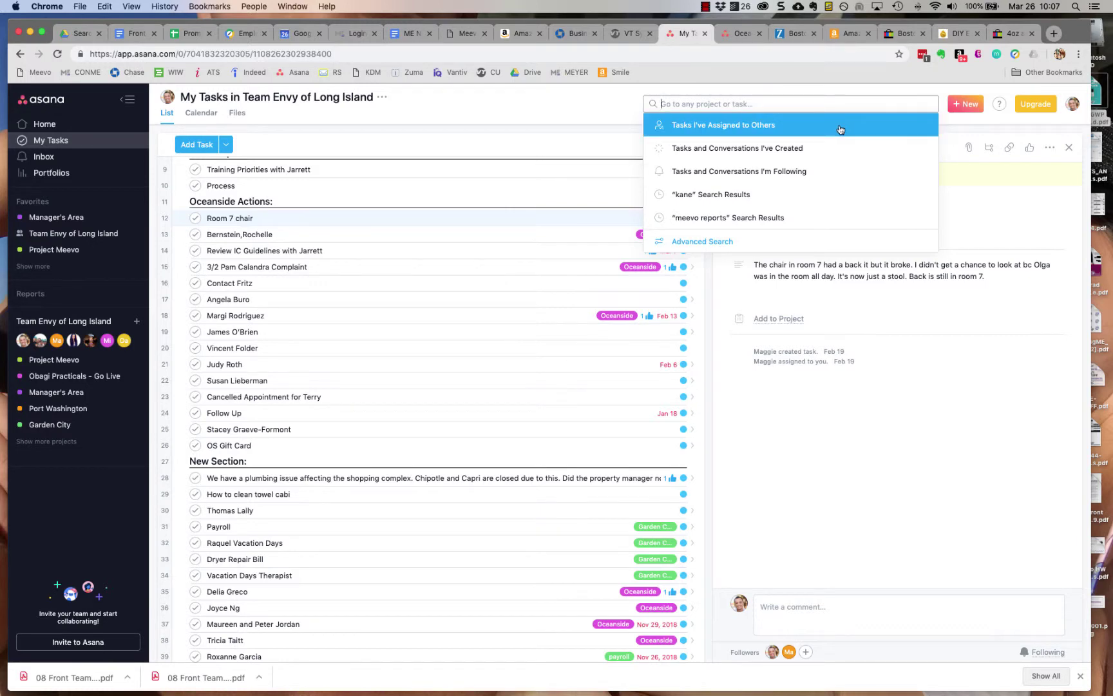
left_click(794, 124)
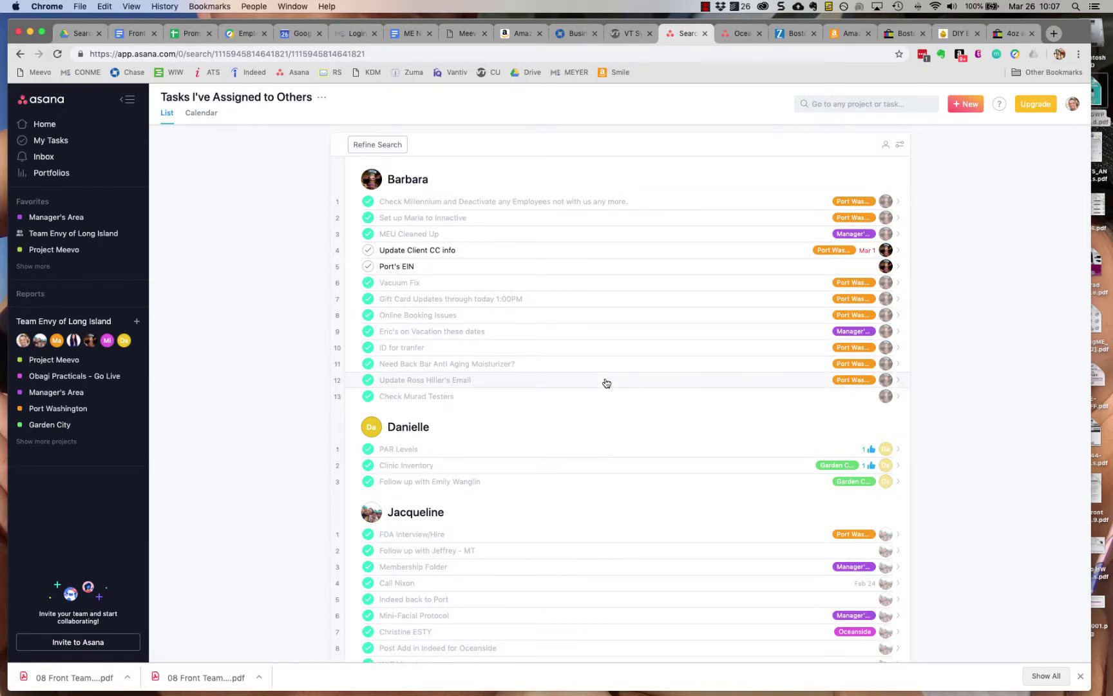
scroll(606, 383, "down", 20)
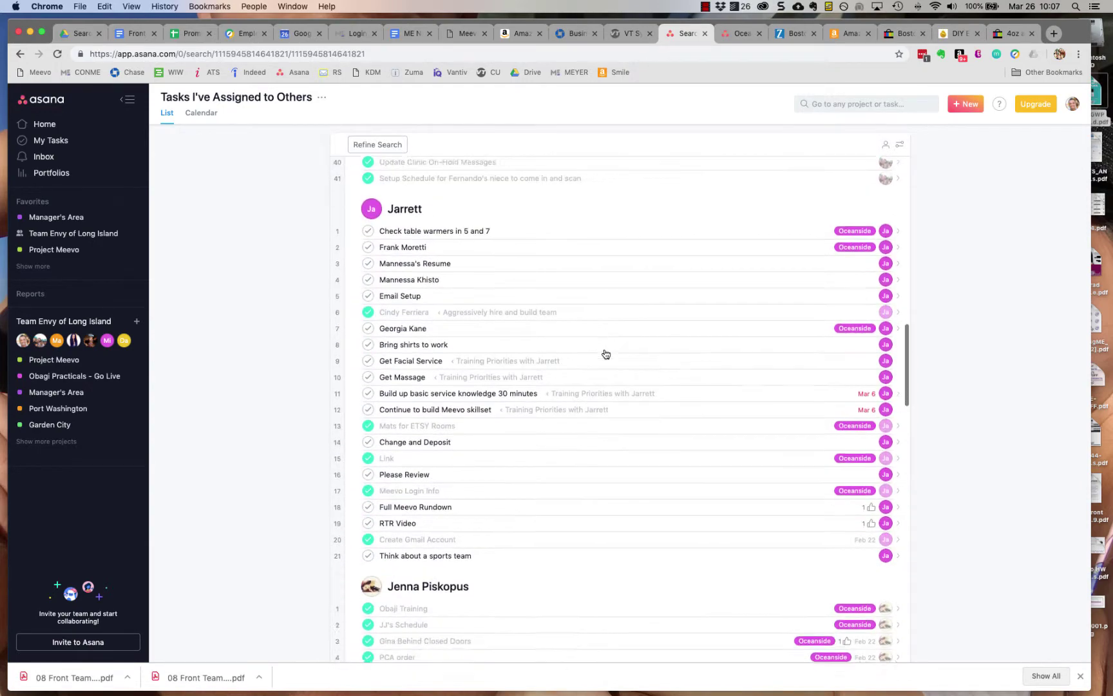
scroll(606, 354, "down", 20)
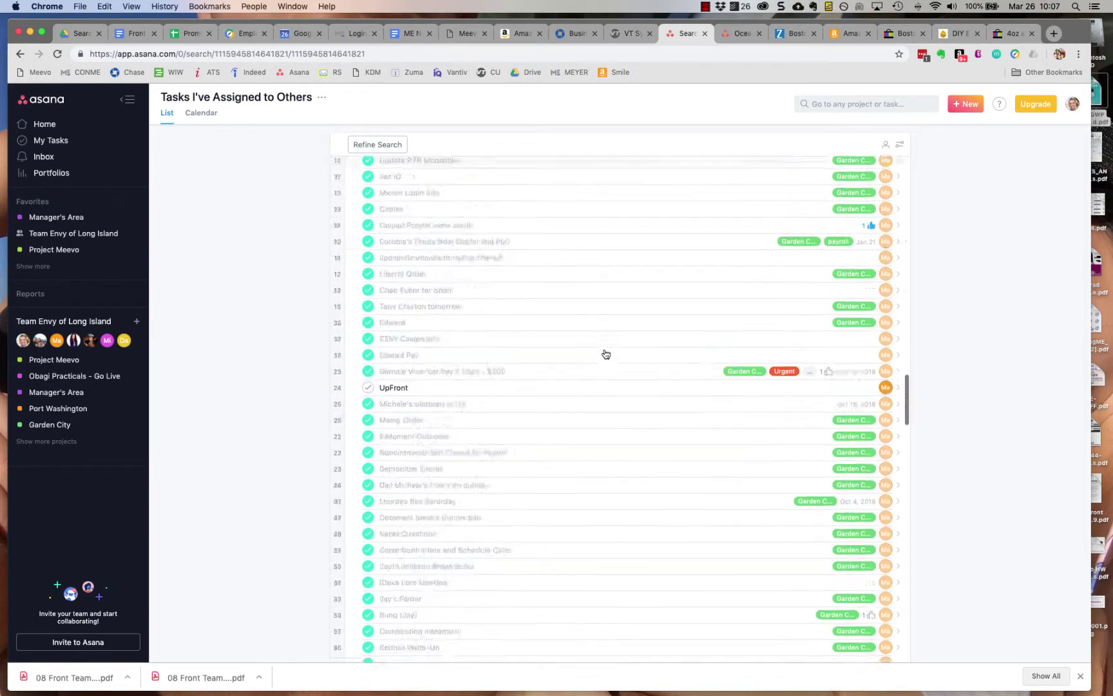
scroll(605, 354, "up", 20)
scroll(606, 353, "down", 10)
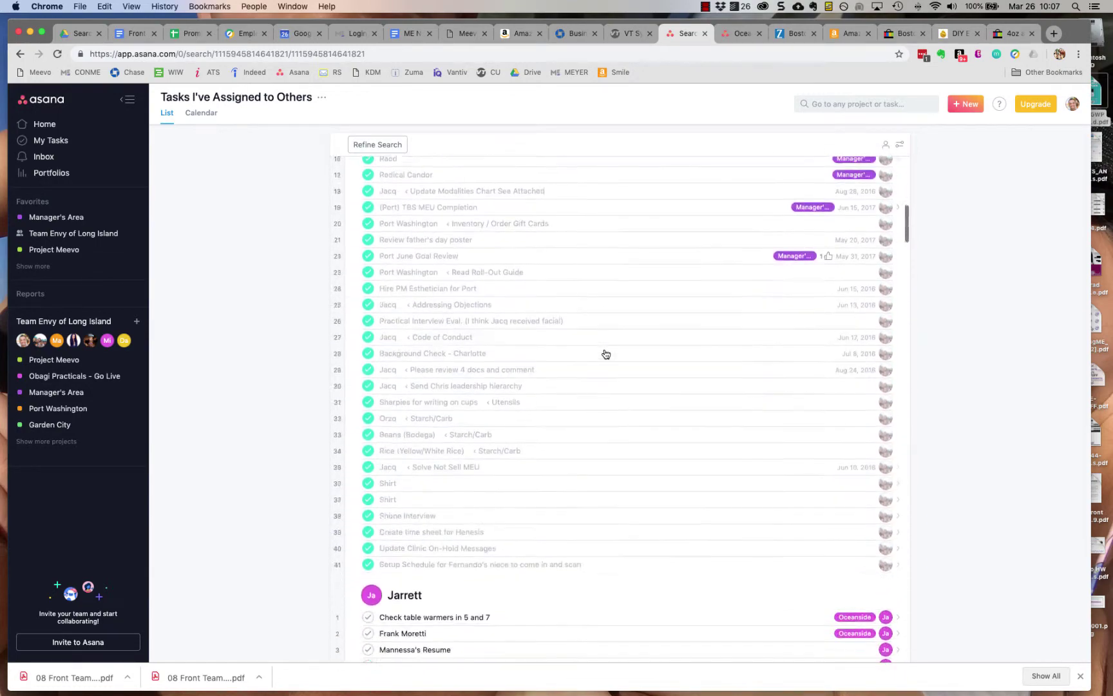
scroll(606, 354, "down", 6)
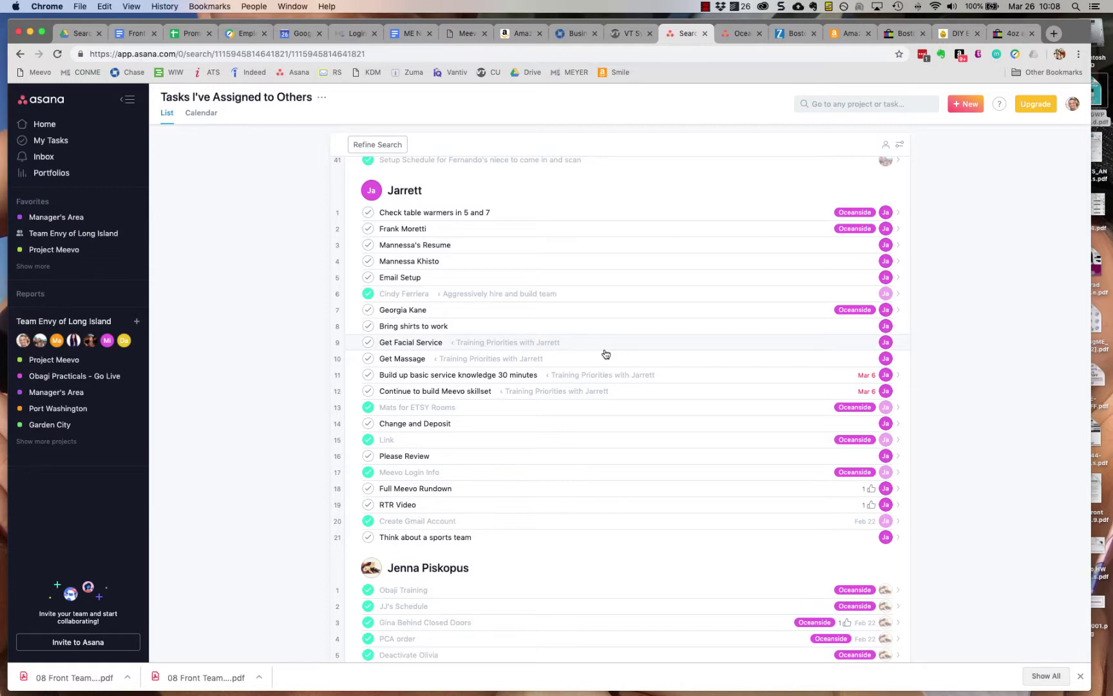
Step: Look through the remaining assignee groups down to the Unassigned tasks, and return to the start of the list
scroll(606, 354, "down", 20)
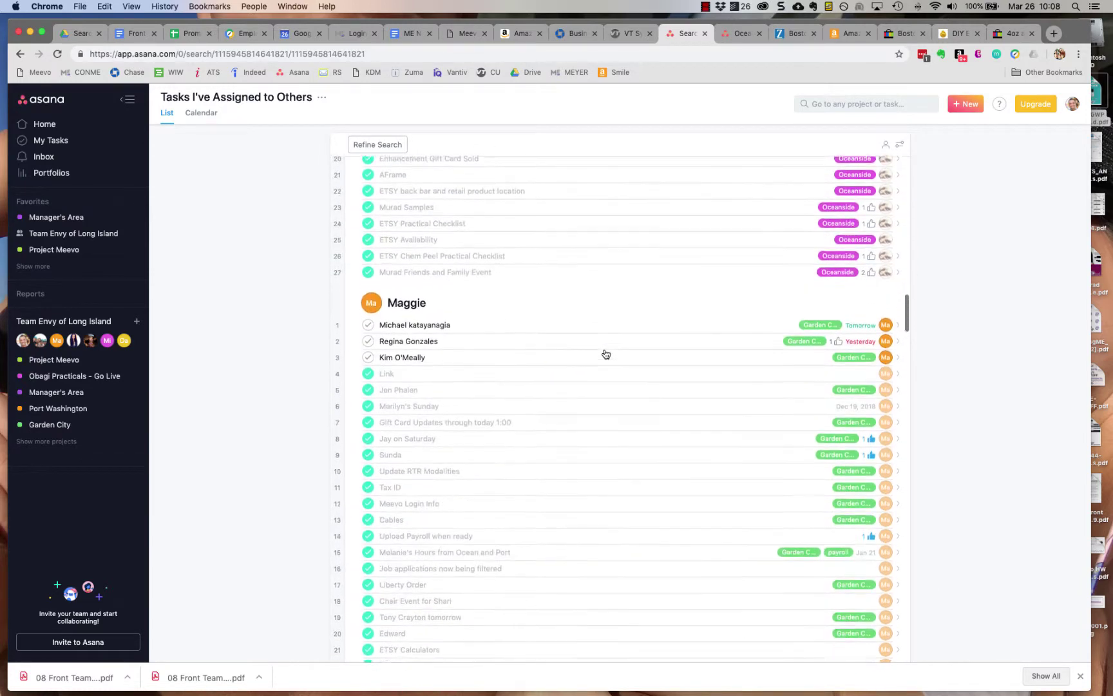
scroll(606, 354, "down", 20)
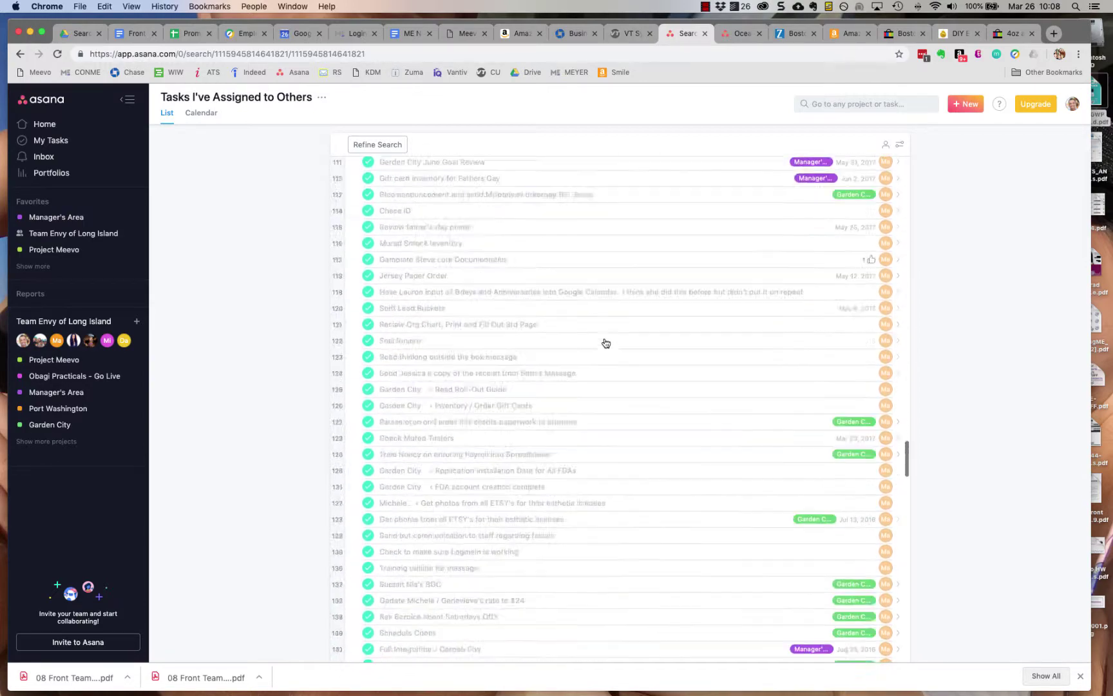
scroll(606, 343, "down", 20)
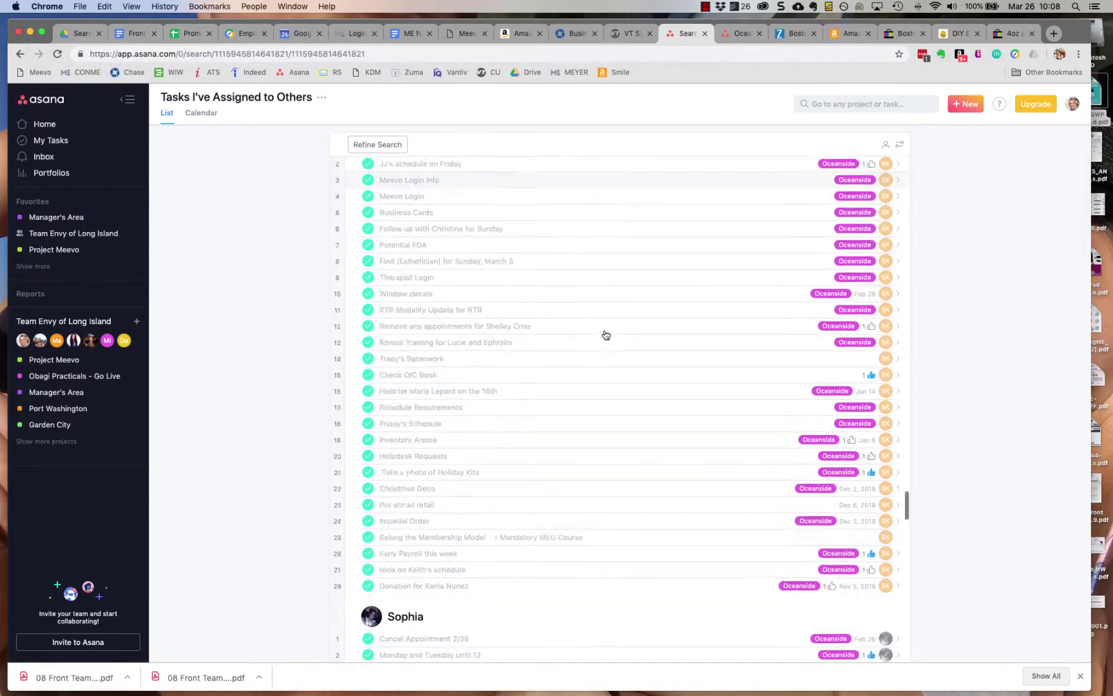
scroll(606, 335, "down", 5)
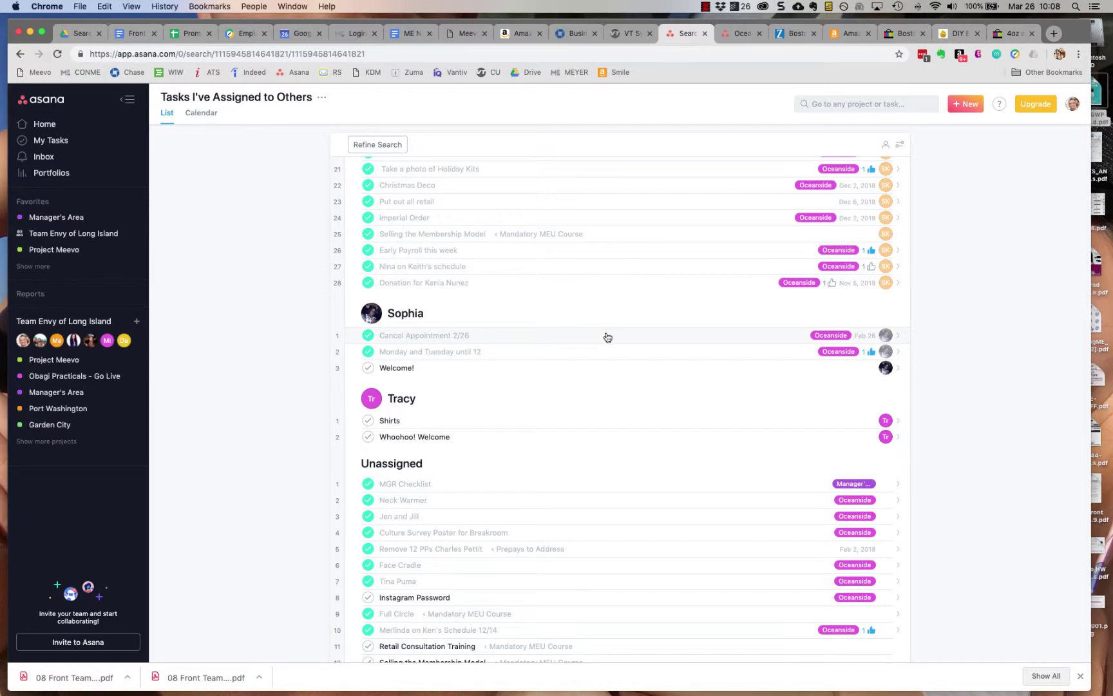
scroll(622, 387, "down", 3)
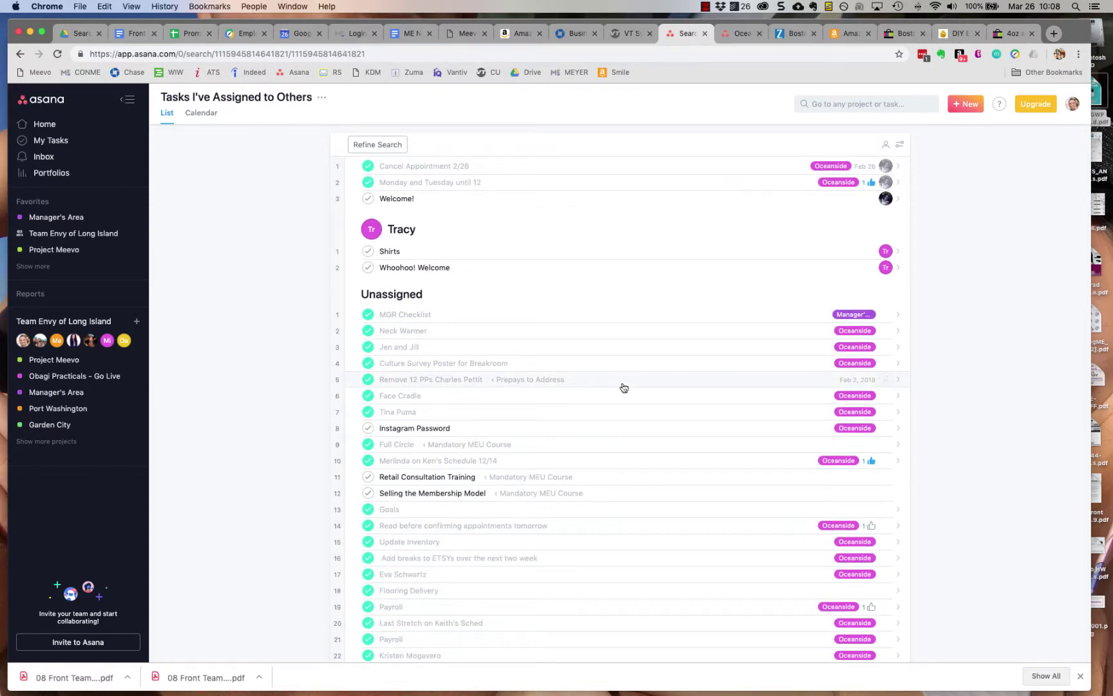
scroll(624, 387, "up", 20)
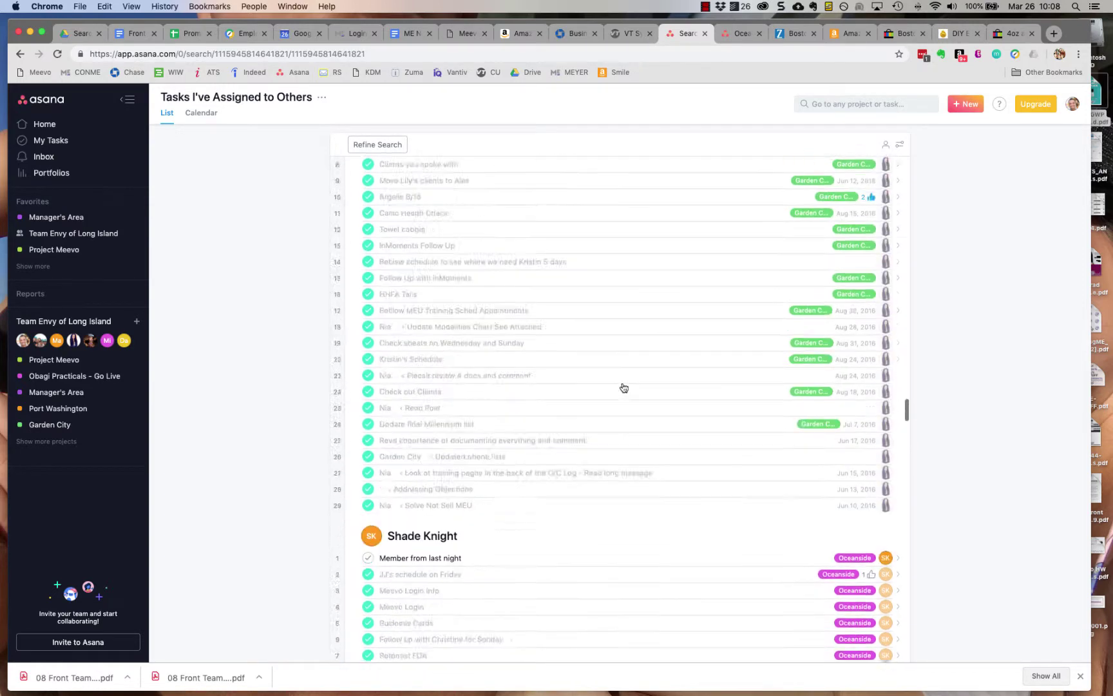
scroll(622, 387, "up", 15)
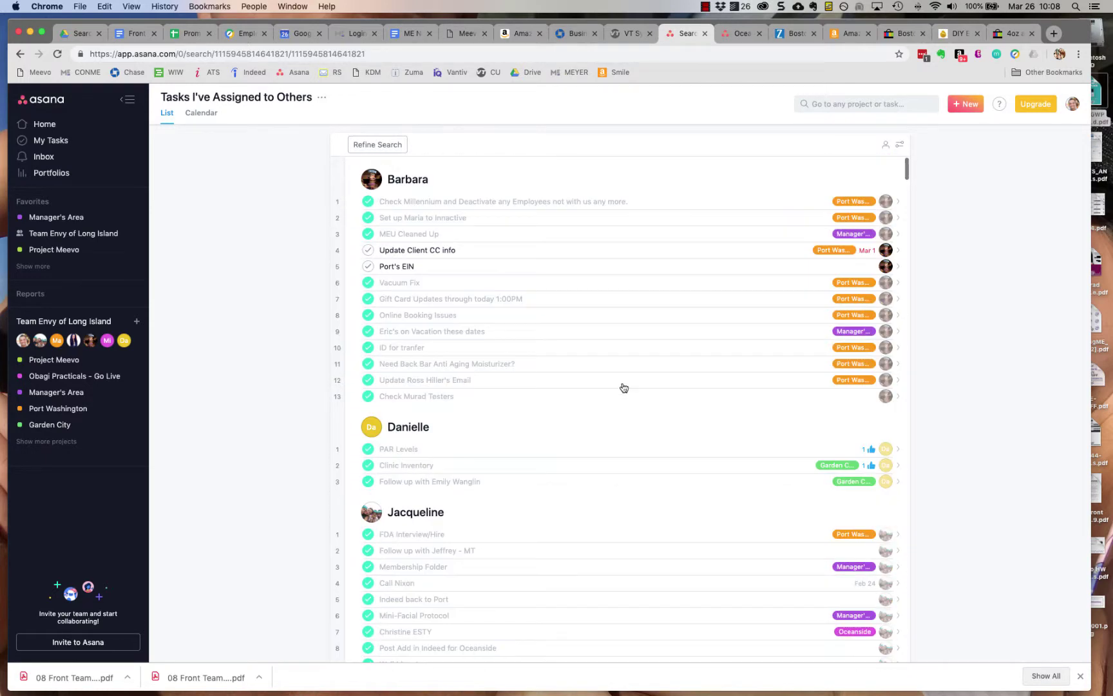
Step: Search for a client by the beginning of the first name and open the matching task in the Garden City project
left_click(902, 107)
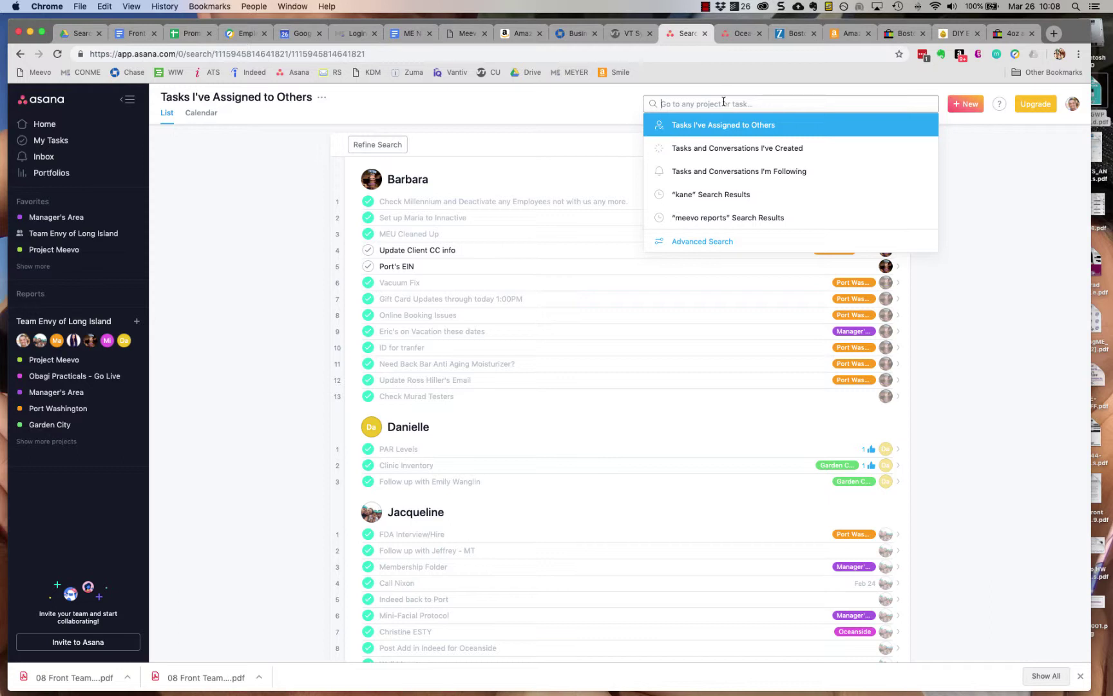
type("micha")
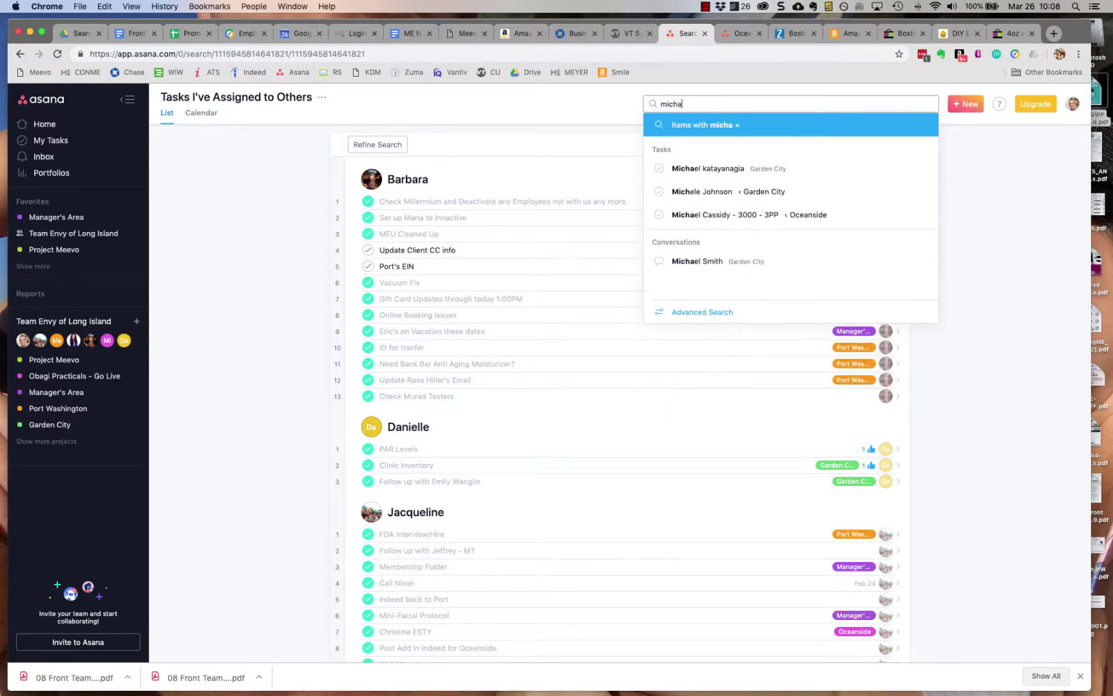
left_click(725, 168)
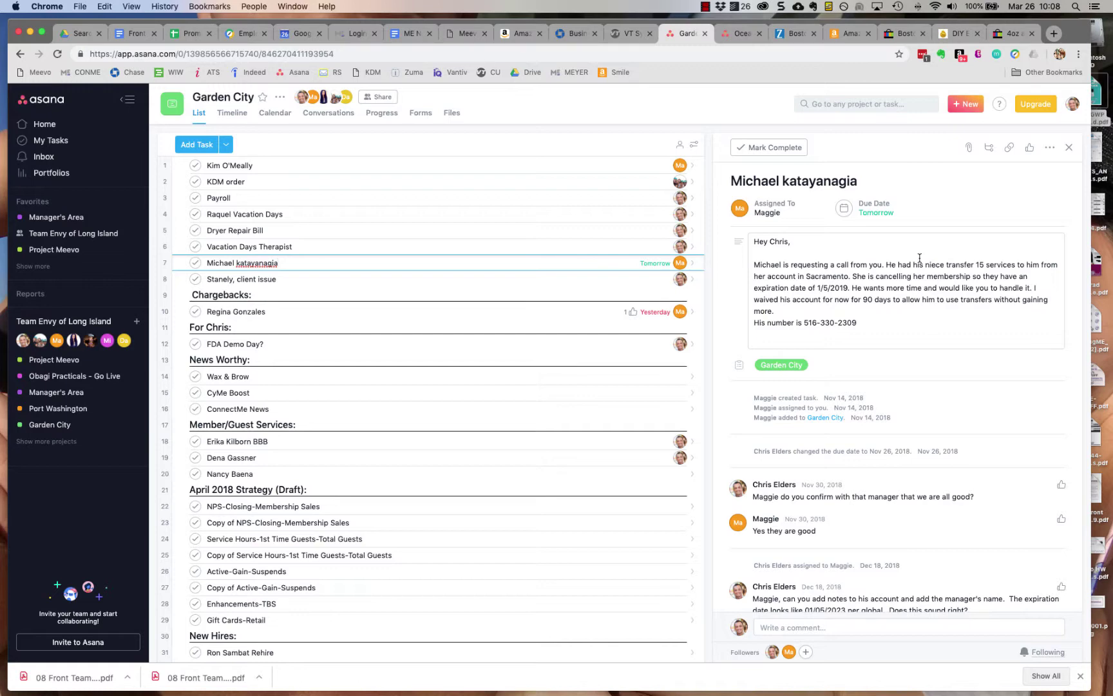
Step: Open the comment field on the client's task and review the task's description, activity history and earlier comments
left_click(908, 627)
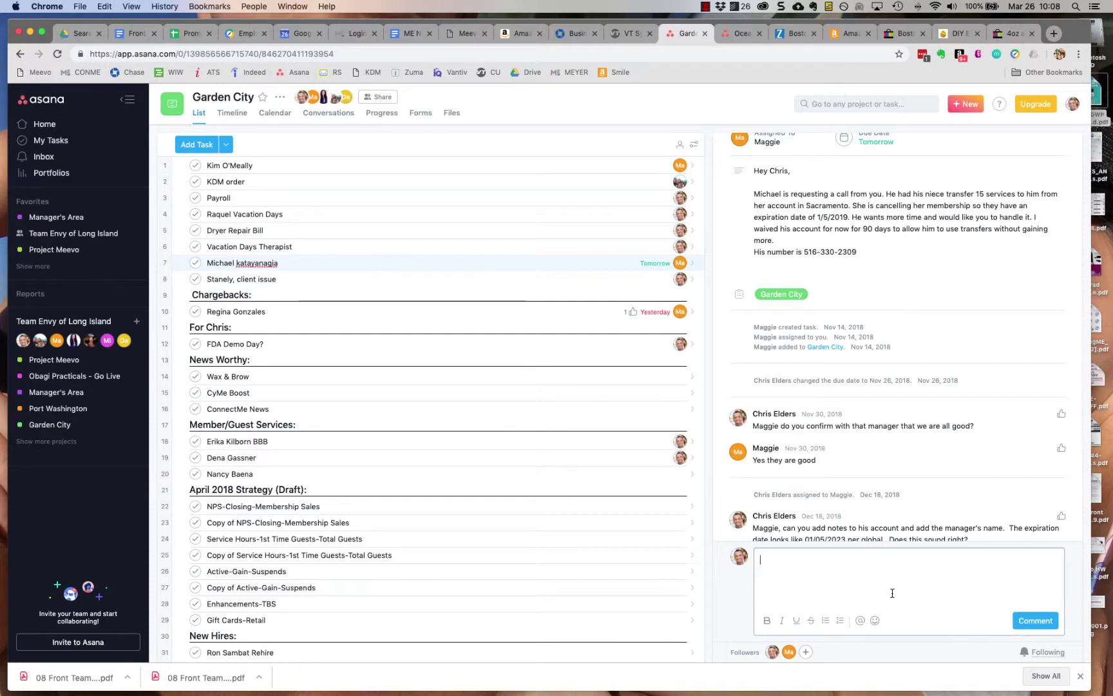
scroll(967, 460, "down", 3)
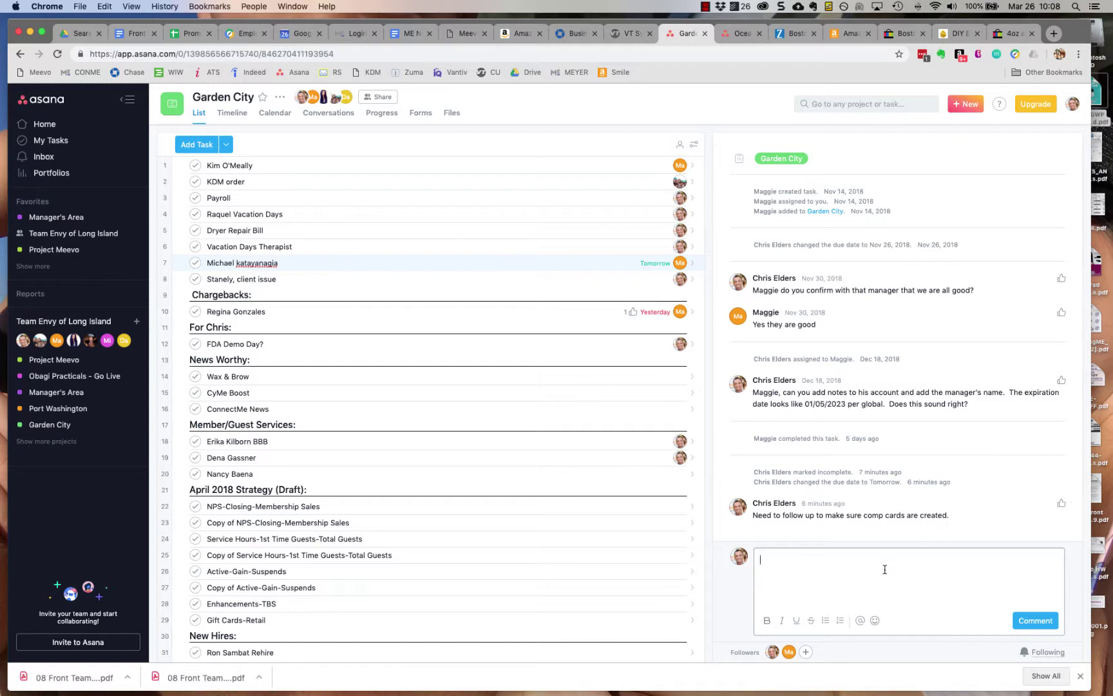
scroll(878, 406, "up", 5)
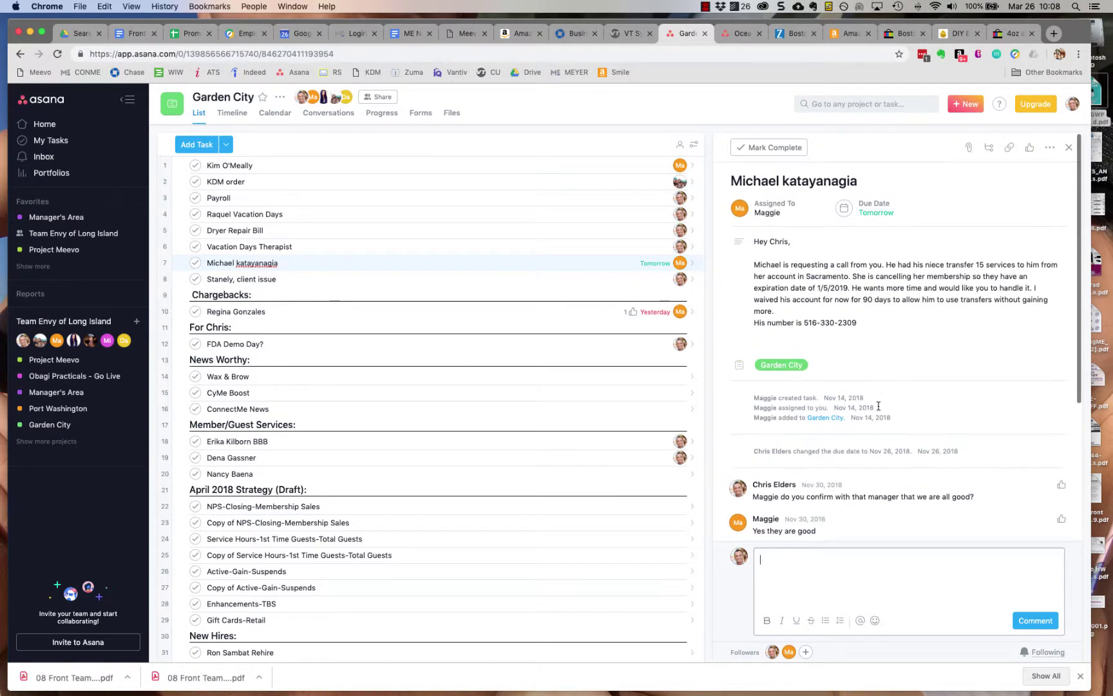